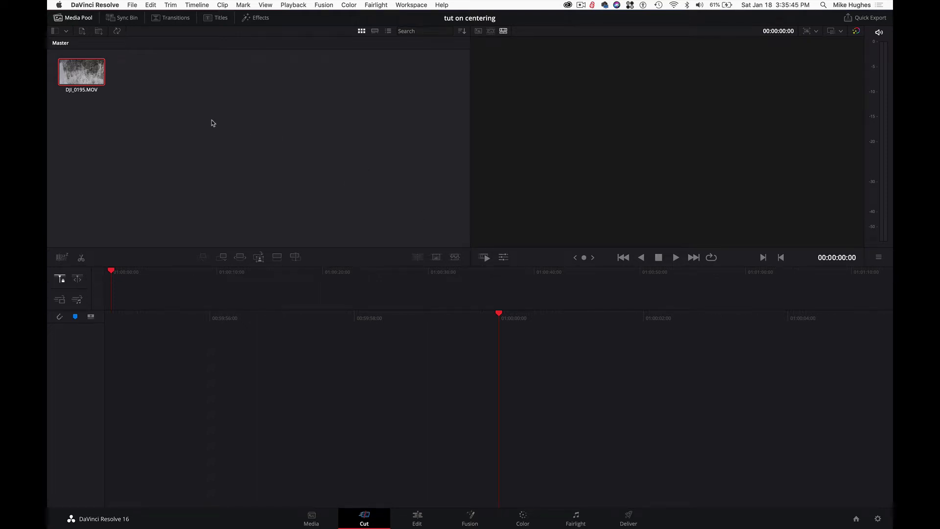
Step: Examine the finished "dog chase drone final" video at several points, including the target-identified section, and return to DaVinci Resolve
key("ctrl+Left")
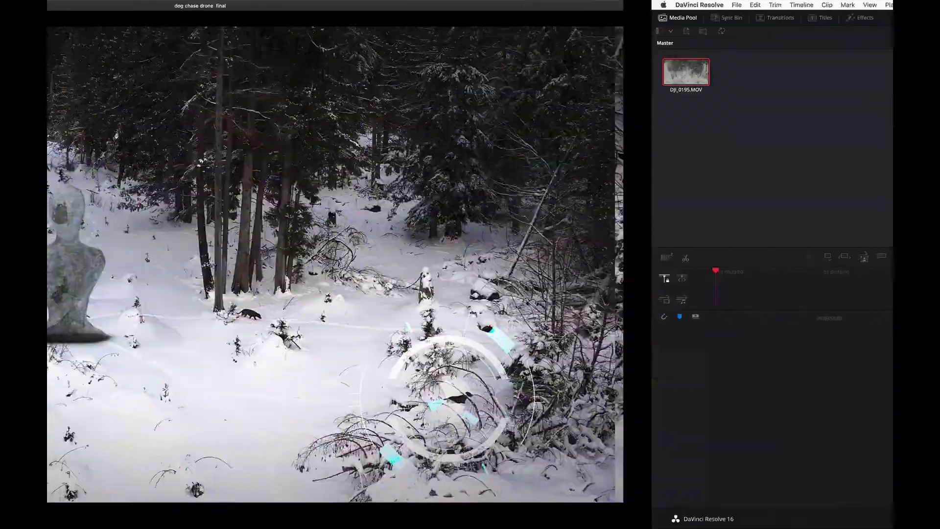
mouse_move(441, 394)
left_click_drag(493, 436, 460, 437)
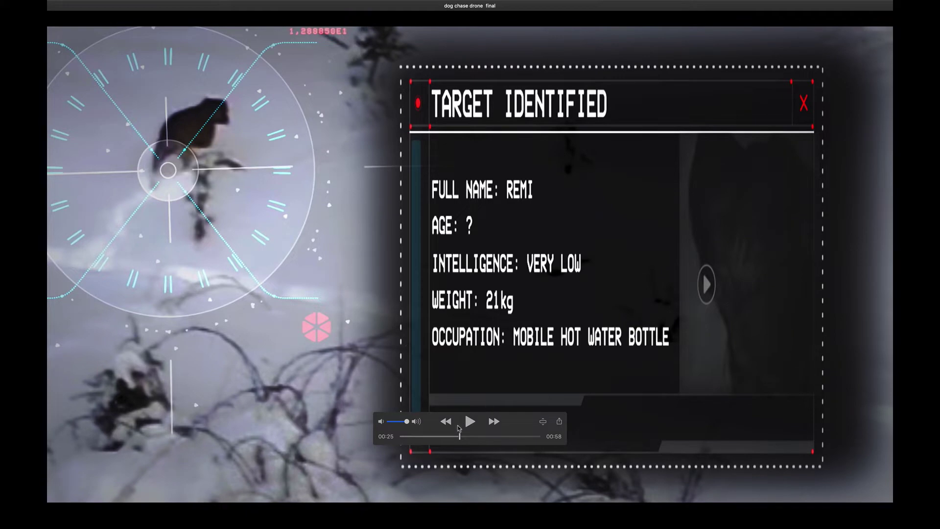
left_click_drag(461, 437, 468, 436)
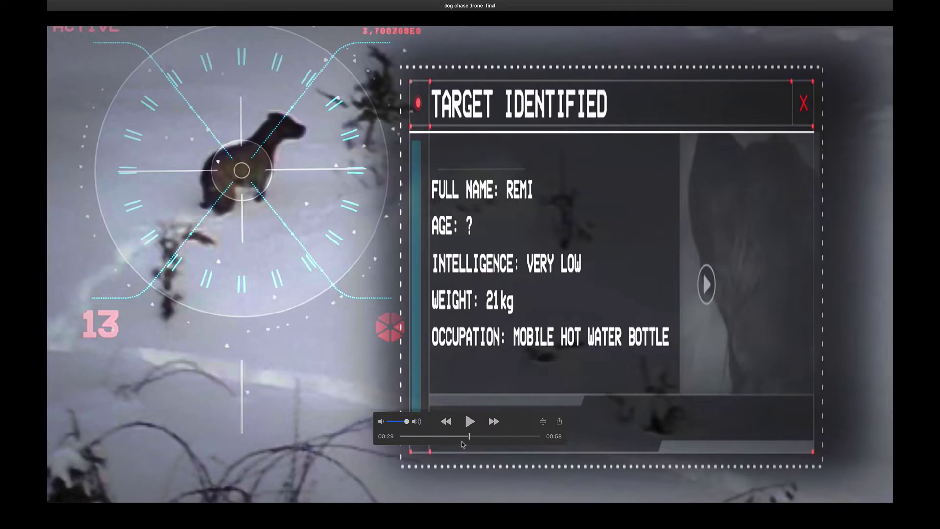
left_click_drag(467, 438, 438, 438)
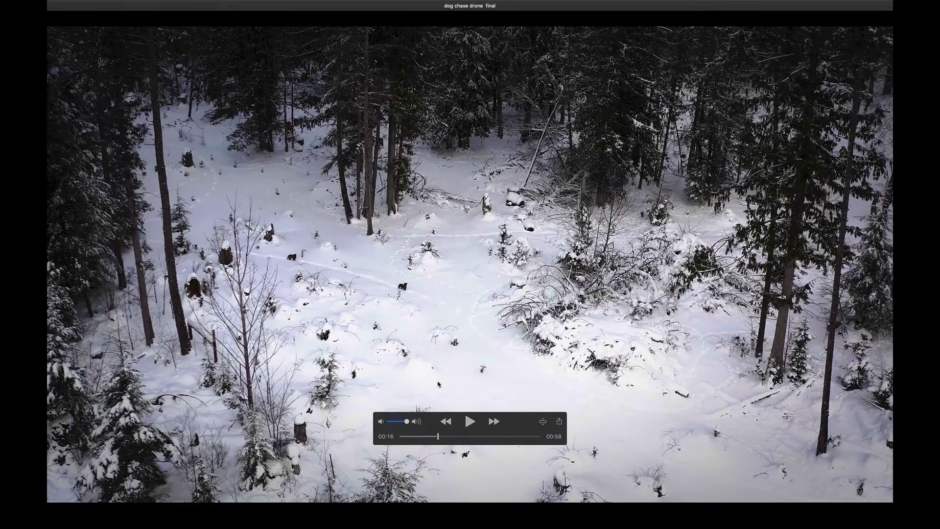
left_click_drag(439, 438, 502, 431)
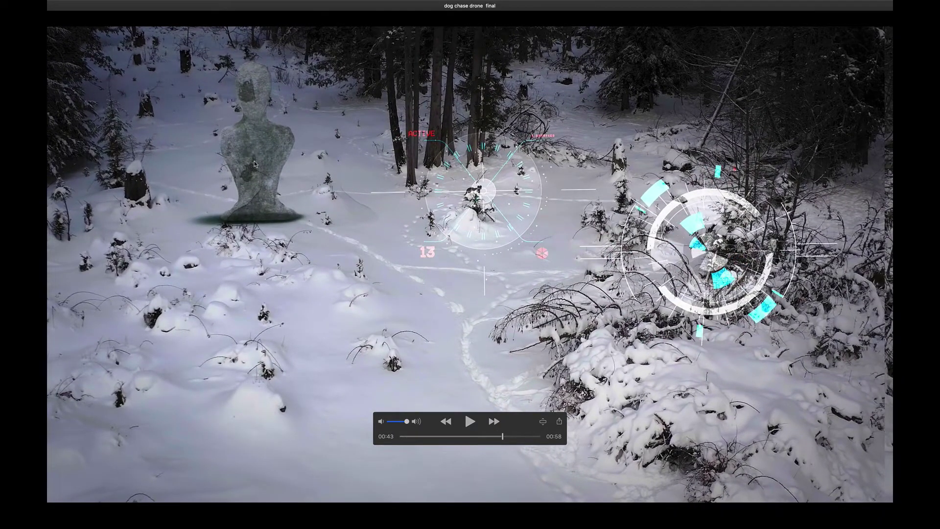
left_click_drag(504, 430, 535, 439)
key("super+Tab")
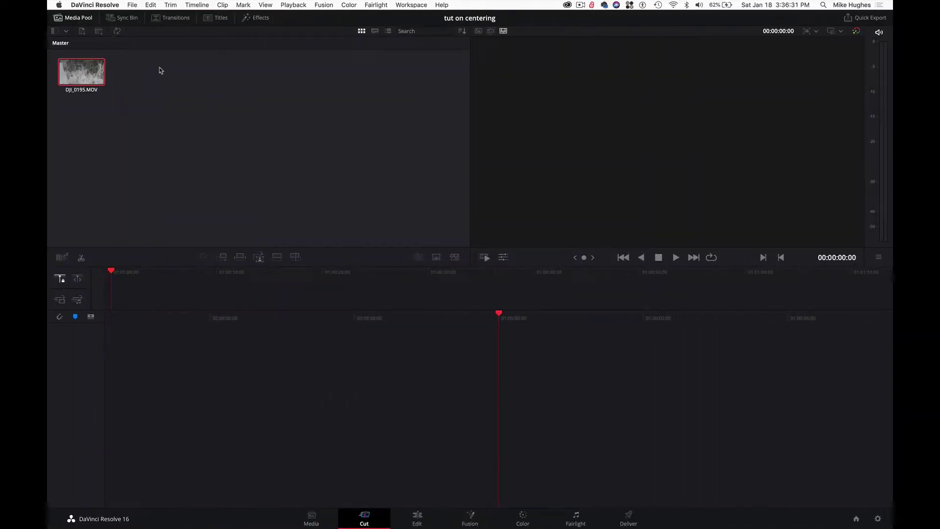
Step: Create a timeline from DJI_0195.MOV and open it on the Edit page
left_click_drag(97, 84, 244, 294)
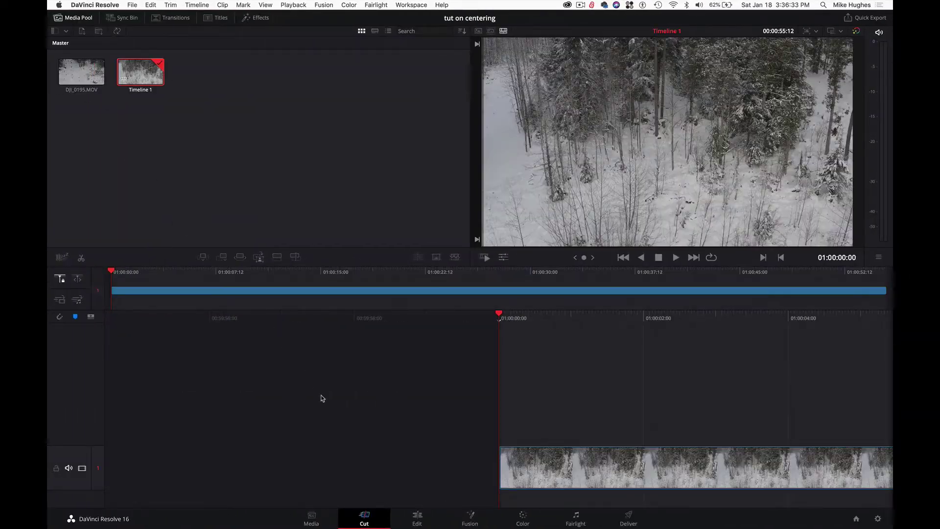
scroll(418, 446, "right", 5)
scroll(446, 414, "right", 5)
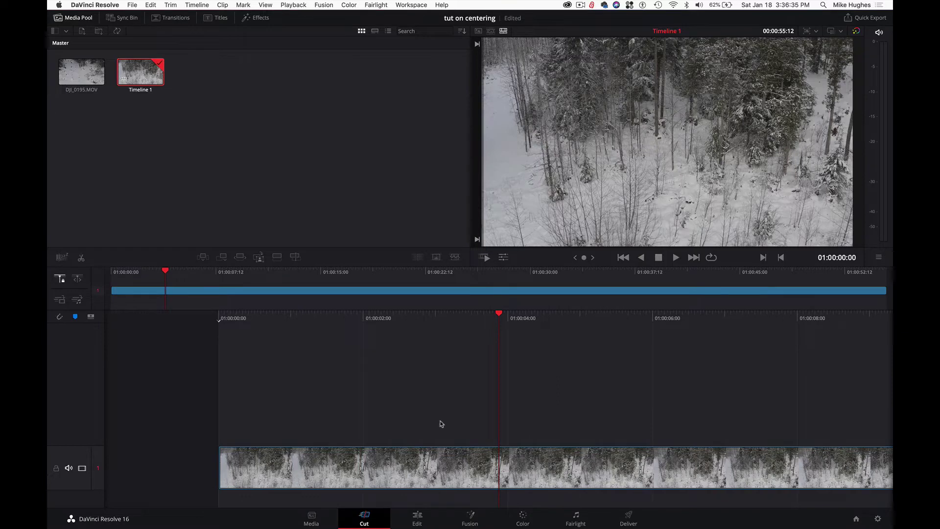
left_click(417, 517)
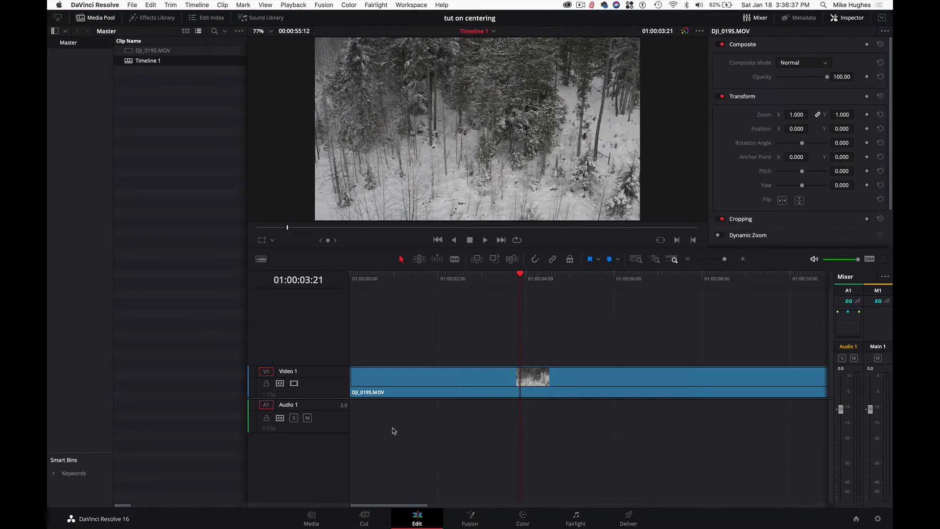
Step: Trim the start and end of the DJI_0195.MOV clip to keep the section from about 22.5 to 31 seconds
left_click_drag(350, 377, 537, 382)
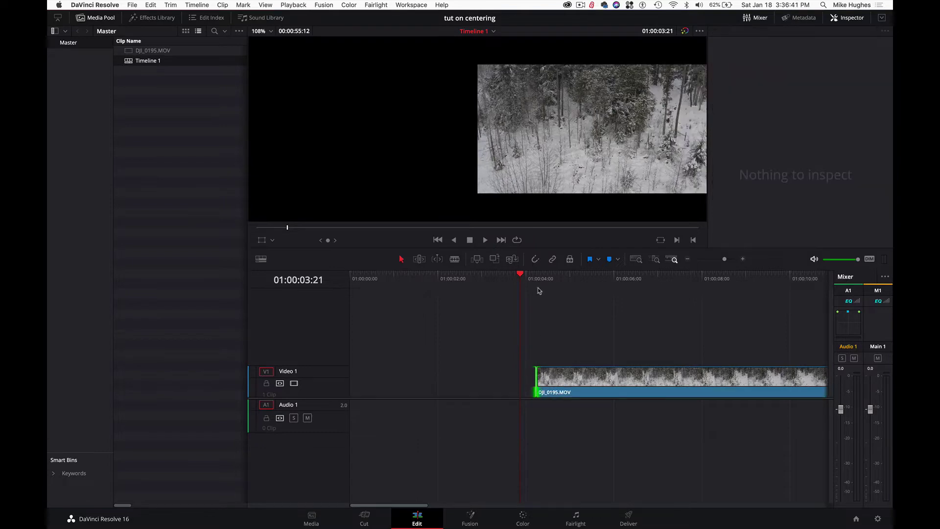
left_click_drag(542, 282, 645, 290)
scroll(607, 308, "down", 5)
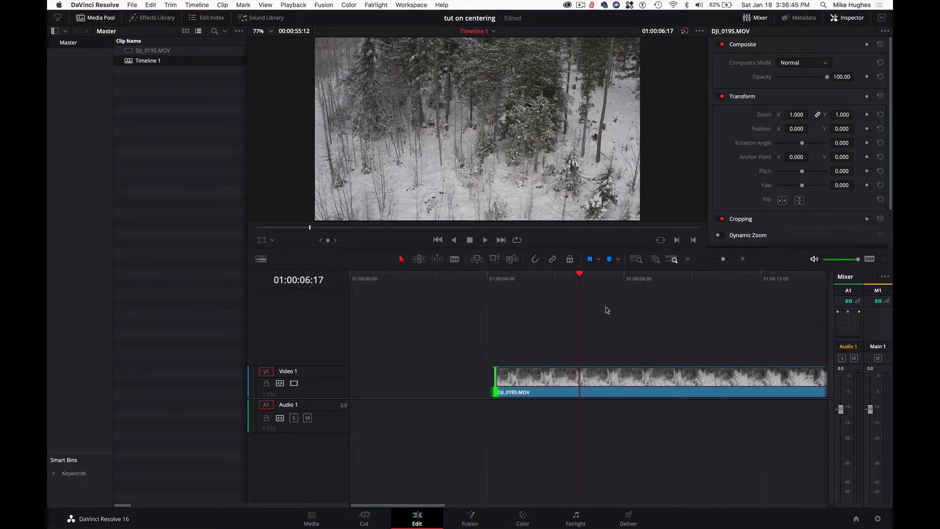
scroll(607, 308, "down", 4)
left_click_drag(443, 276, 525, 285)
left_click_drag(384, 382, 516, 391)
left_click_drag(743, 380, 567, 385)
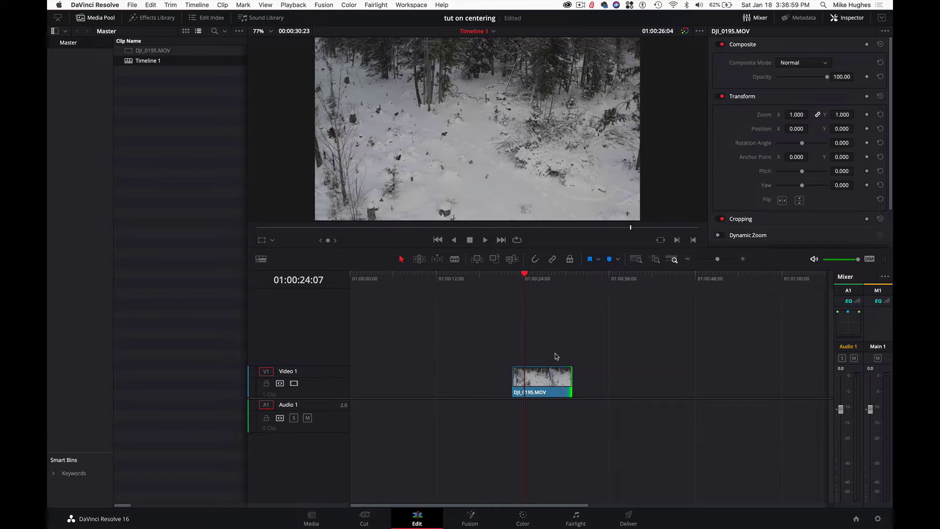
Step: Park the playhead at 01:00:26:12, where the dog is in the open, and open the trimmed clip in Fusion
left_click_drag(525, 275, 541, 278)
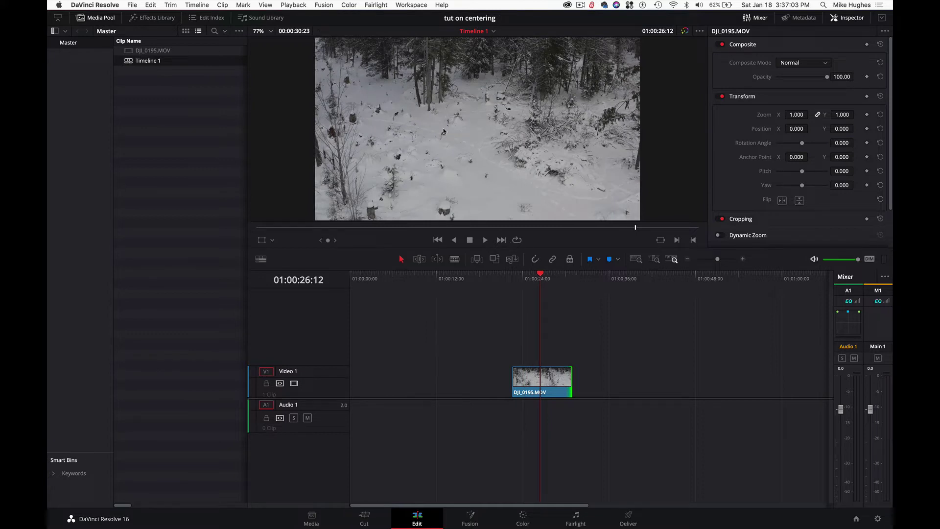
left_click(527, 386)
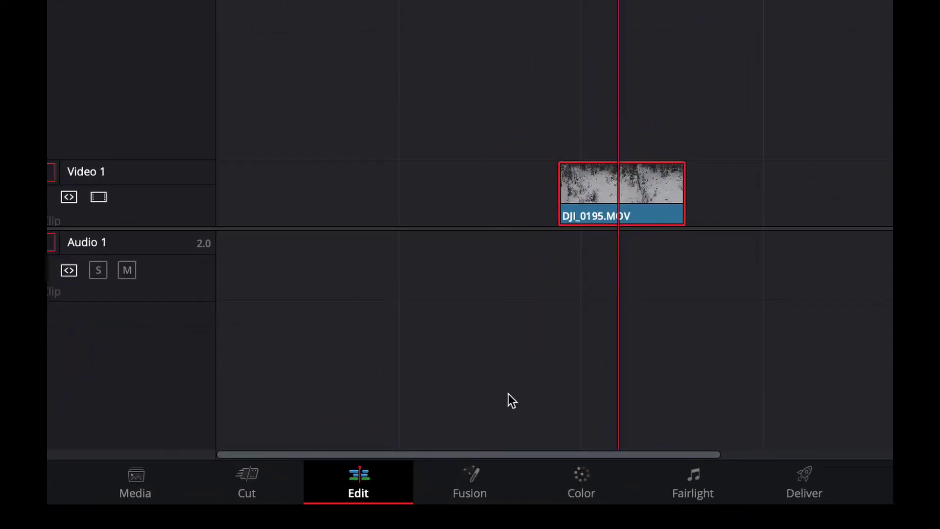
left_click(465, 476)
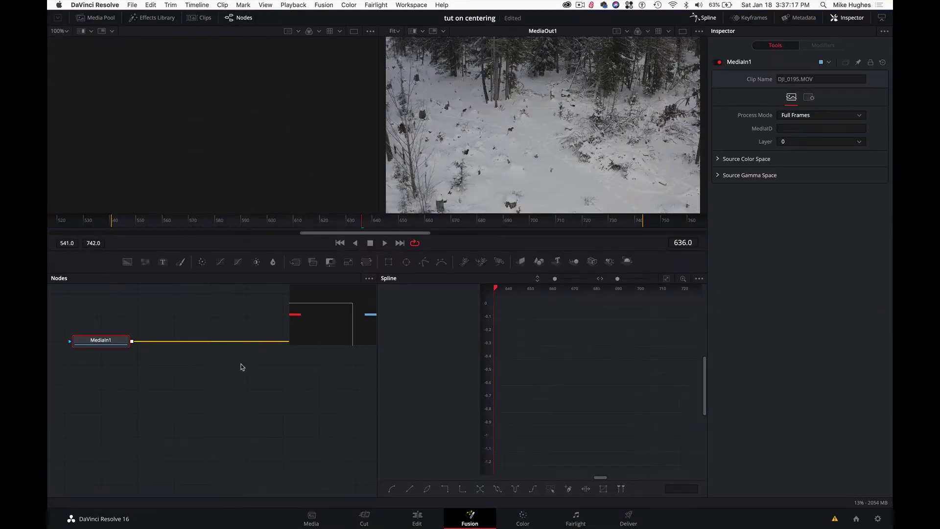
left_click(158, 377)
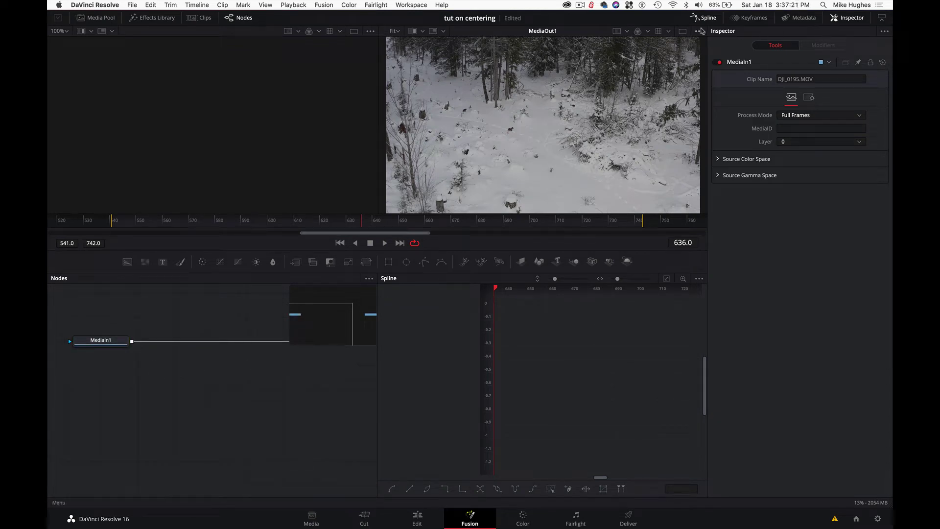
Step: Hide the Spline editor, shorten the Inspector and move the MediaOut1 node far from MediaIn1, with the two disconnected
left_click(705, 18)
left_click(882, 19)
left_click_drag(430, 341, 774, 353)
Step: Display MediaIn1 in the first viewer, add a Tracker node after it and place the tracker lower in the graph
left_click(106, 341)
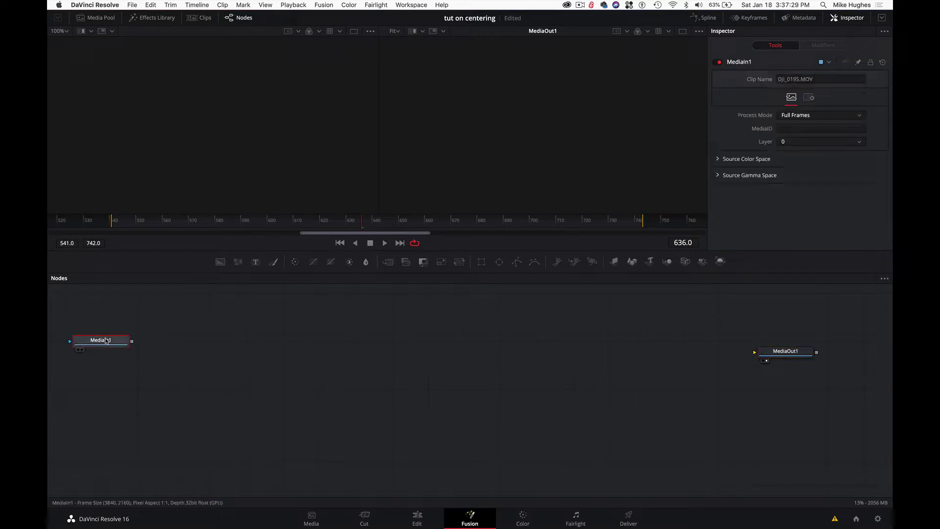
key("1")
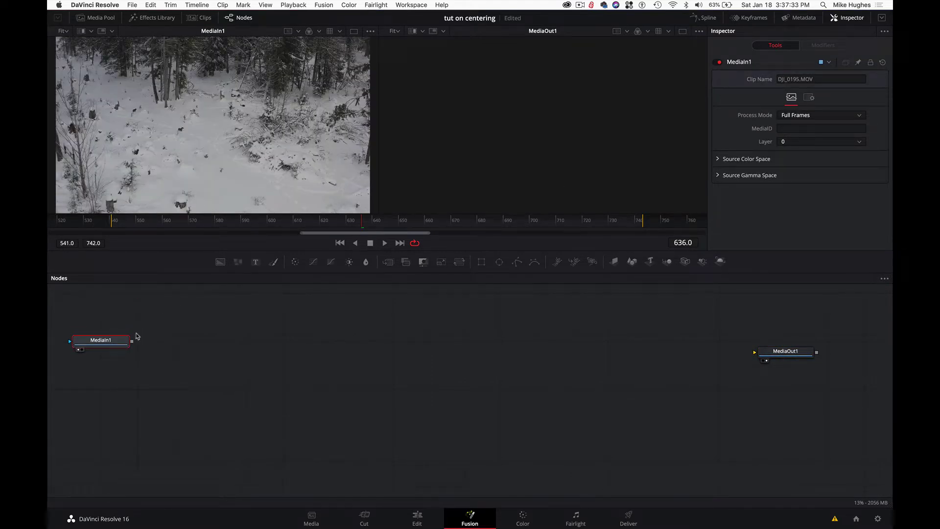
key("shift+space")
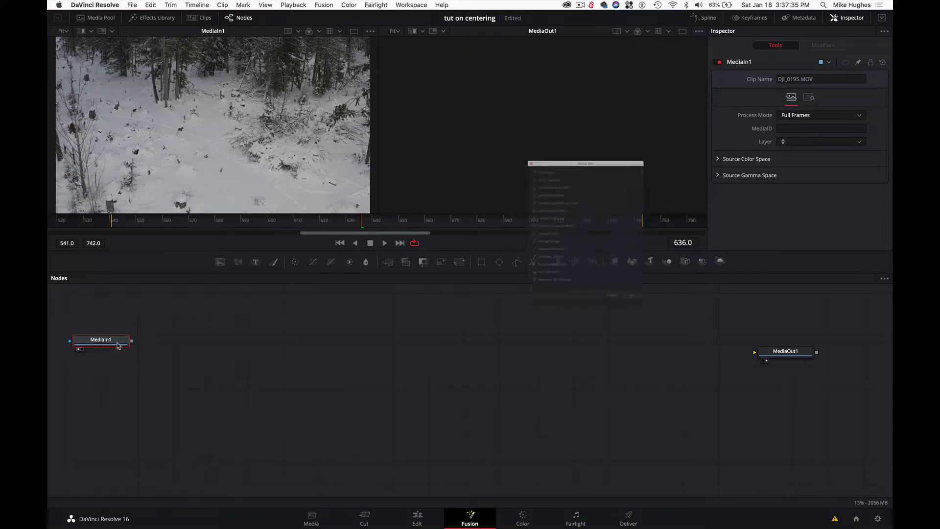
type("track")
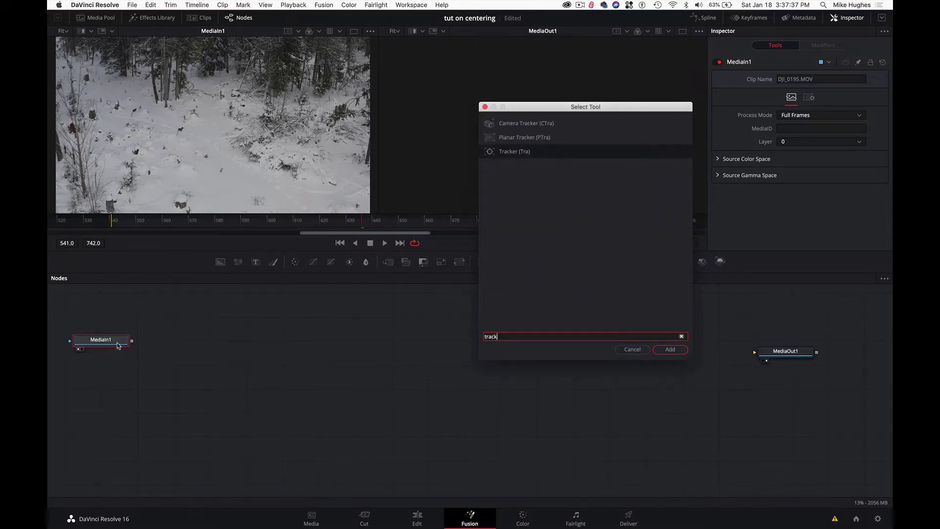
left_click(680, 350)
left_click_drag(197, 345, 209, 391)
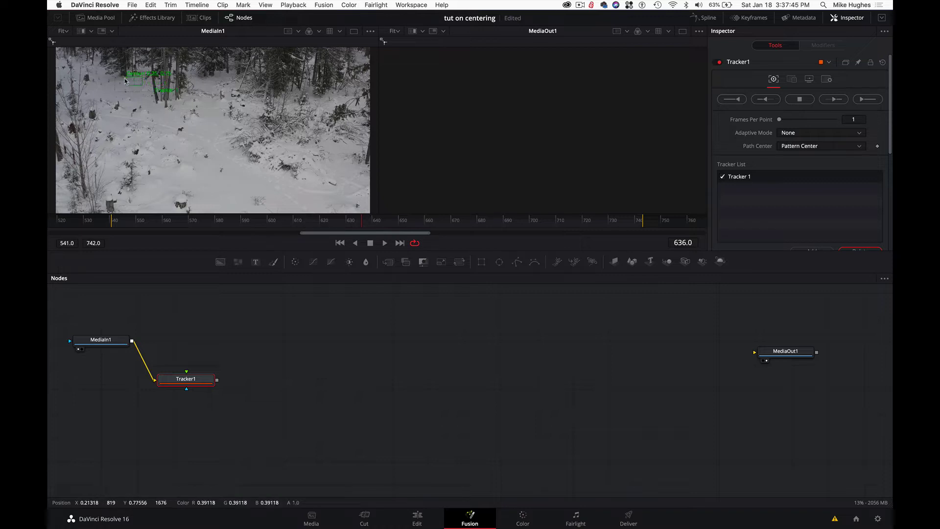
Step: Place the Tracker 1 pattern box over the dog, display Tracker1 in the first viewer and enlarge the search area around the dog
left_click_drag(125, 80, 172, 129)
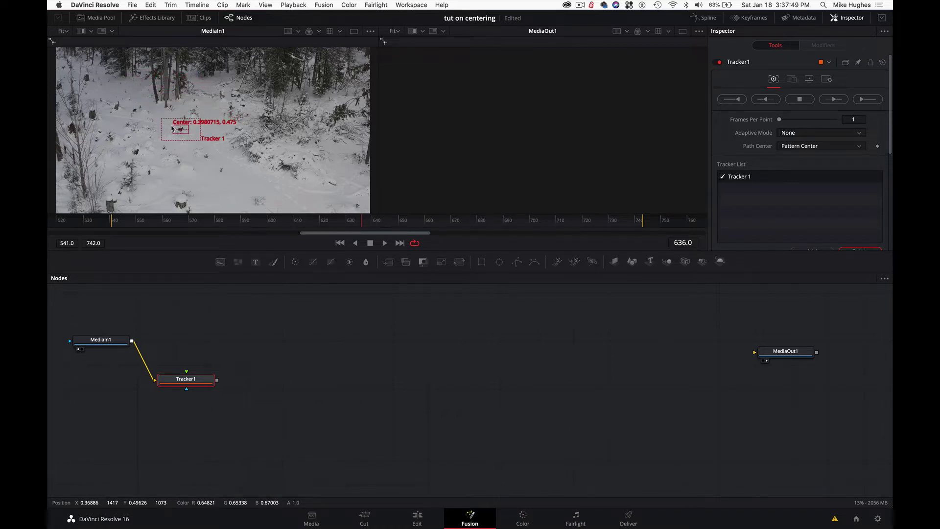
left_click(164, 388)
left_click_drag(177, 129, 174, 129)
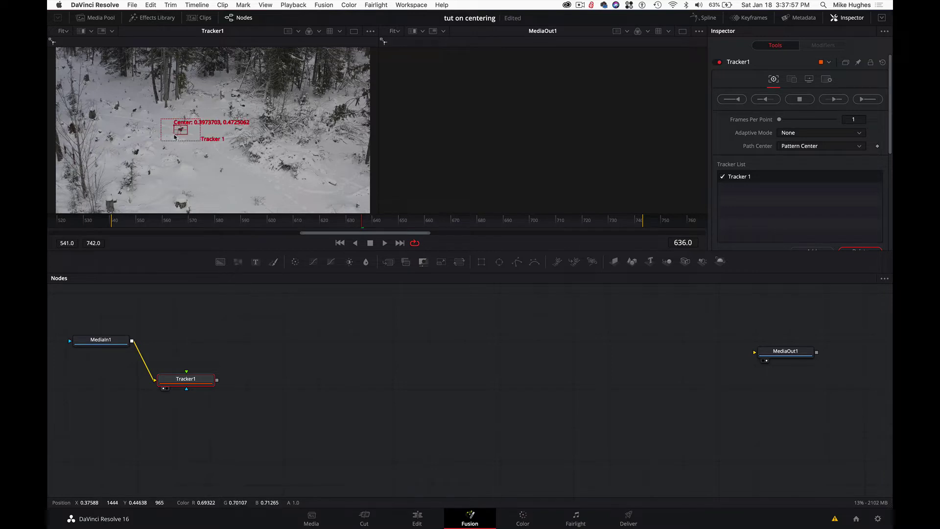
left_click_drag(163, 141, 160, 150)
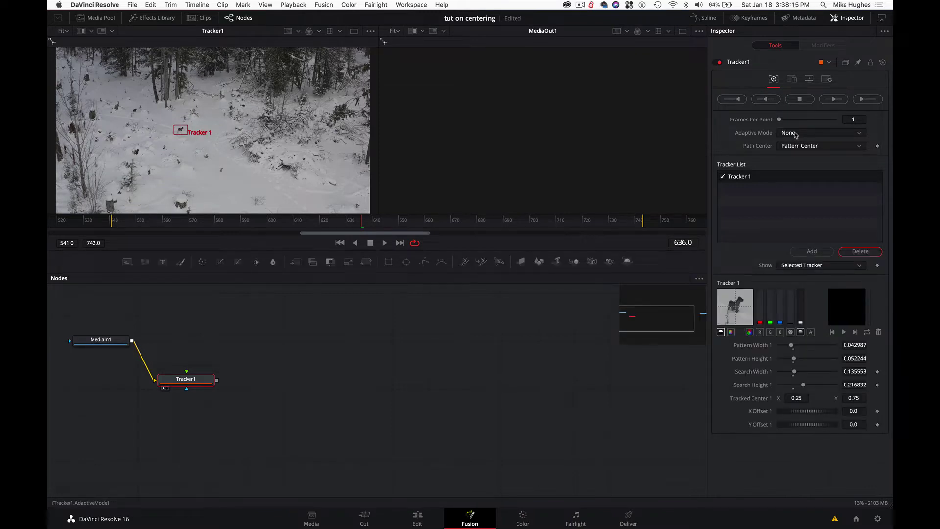
Step: Set the tracker's Adaptive Mode to Every Frame, track the dog both ways from frame 636 and scrub through to check the track
left_click(796, 136)
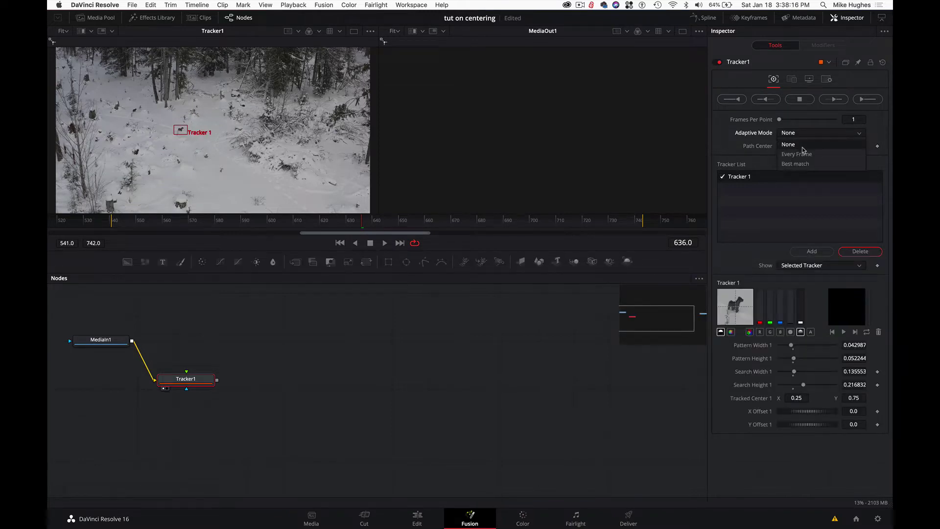
left_click(798, 153)
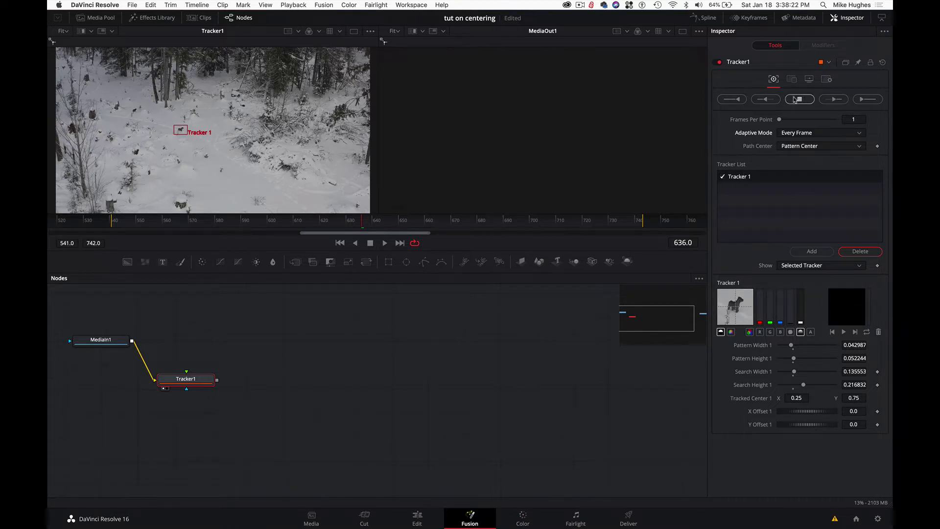
left_click(832, 99)
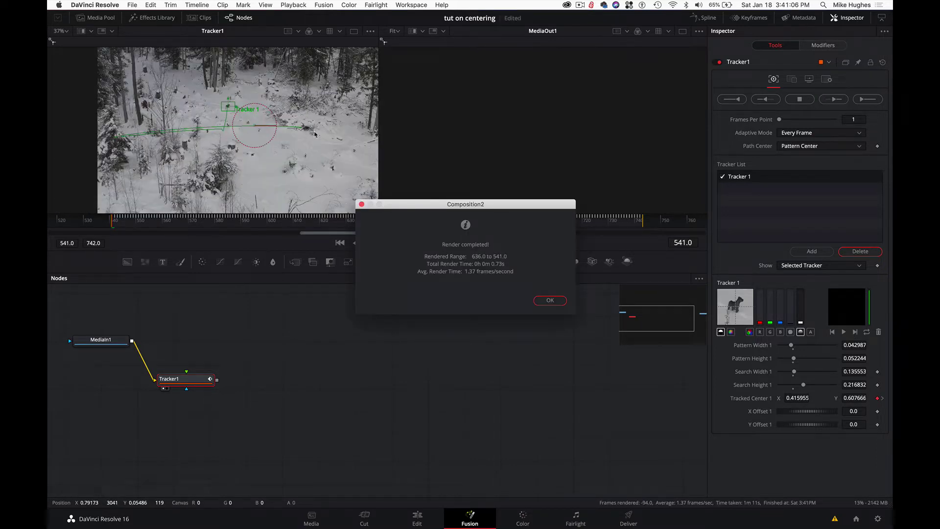
left_click(550, 302)
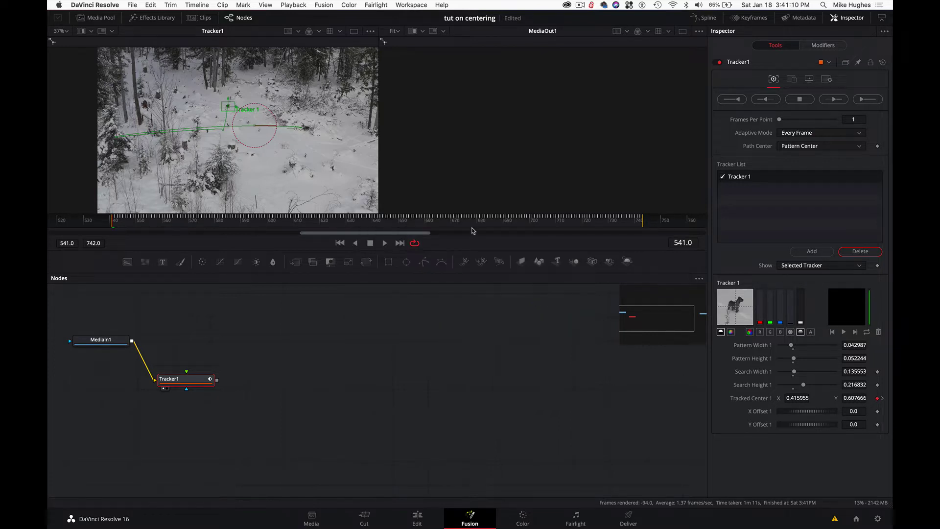
left_click_drag(415, 229, 280, 221)
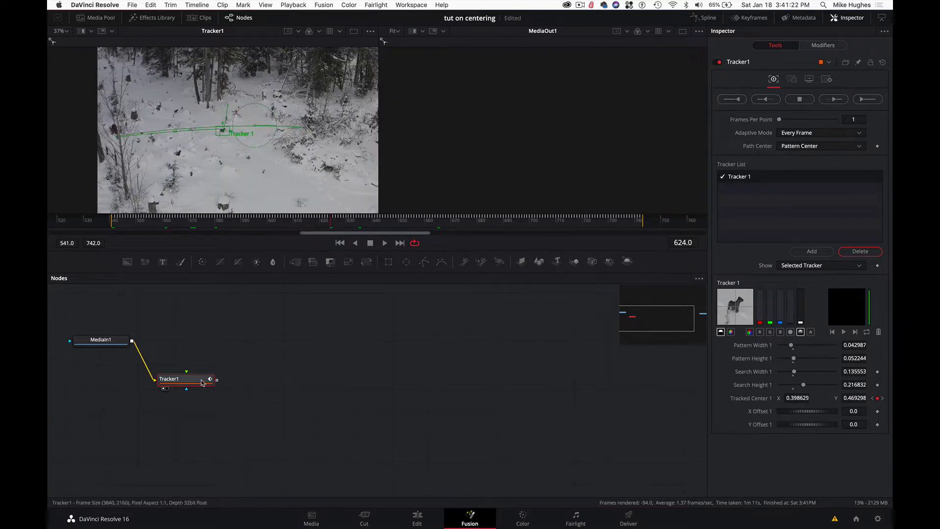
Step: Add a Transform node after Tracker1, placed lower in the graph, and display it in the second viewer
key("shift+space")
type("track")
type("ra")
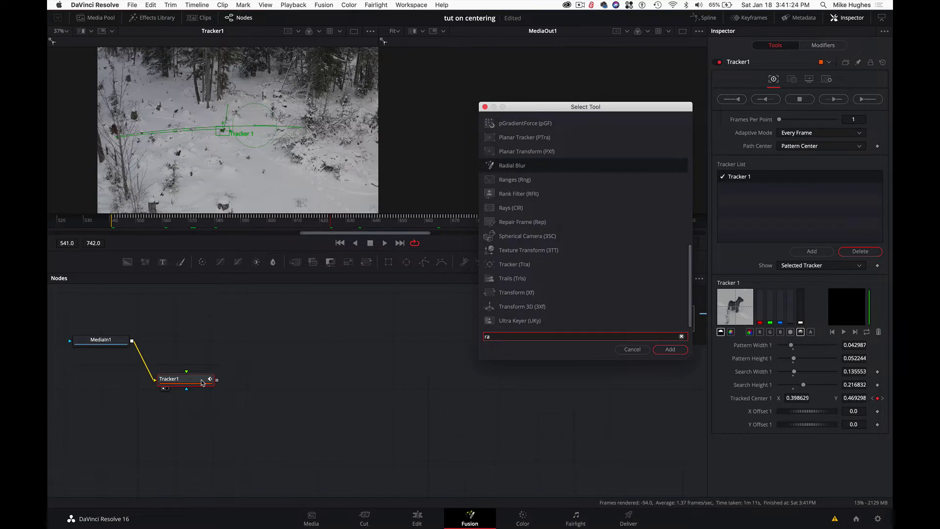
key("BackSpace")
key("BackSpace")
type("tran")
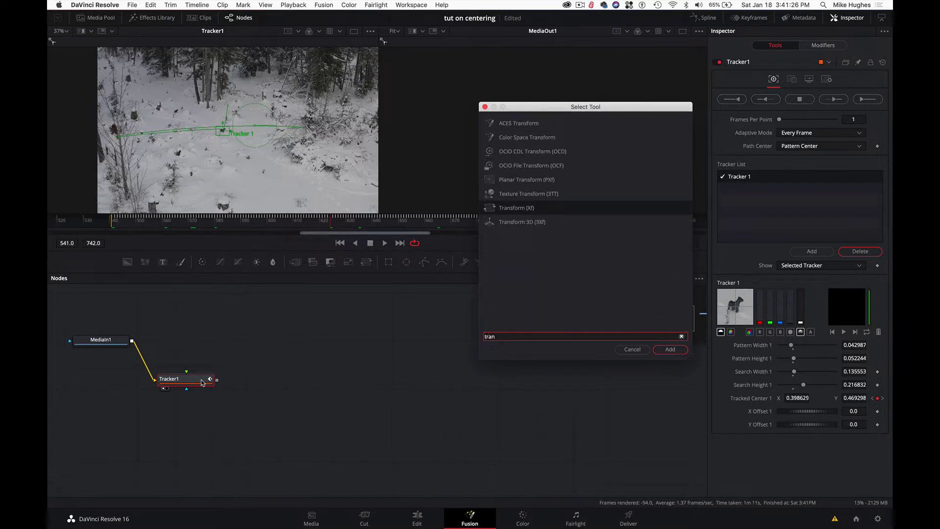
key("Return")
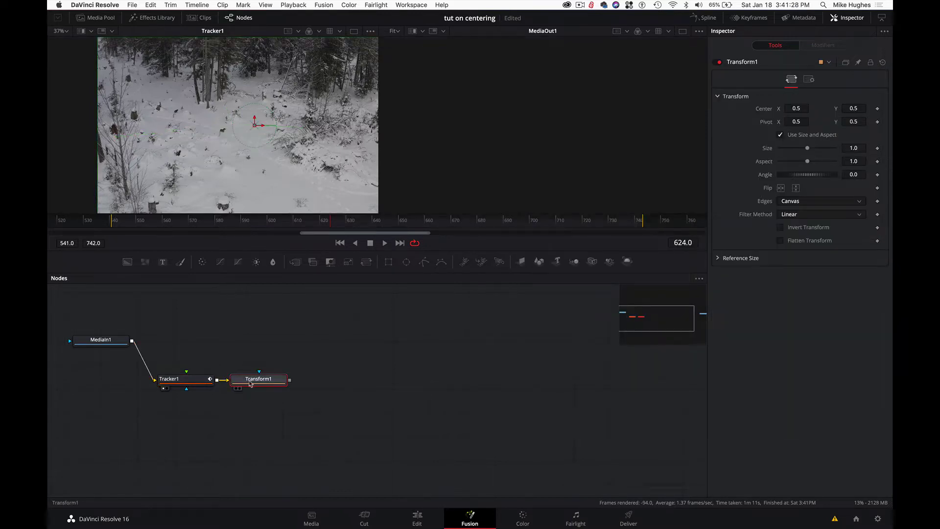
left_click_drag(251, 383, 497, 140)
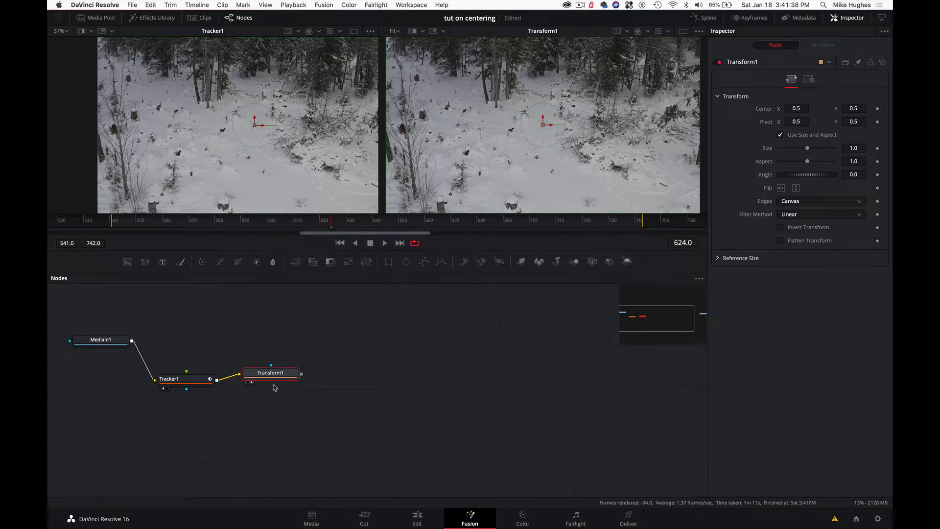
left_click_drag(276, 379, 268, 416)
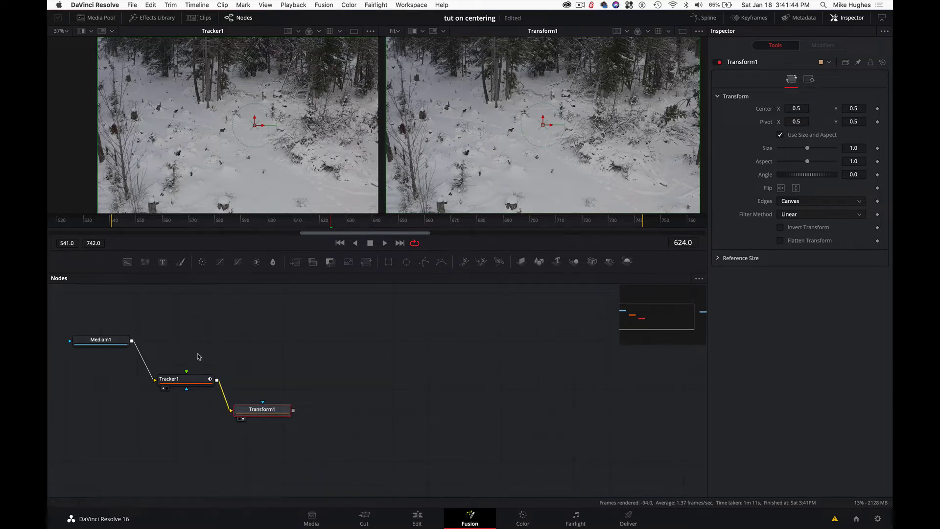
Step: Look over Tracker1's settings and shift the Transform1 node slightly within the node graph
left_click(183, 378)
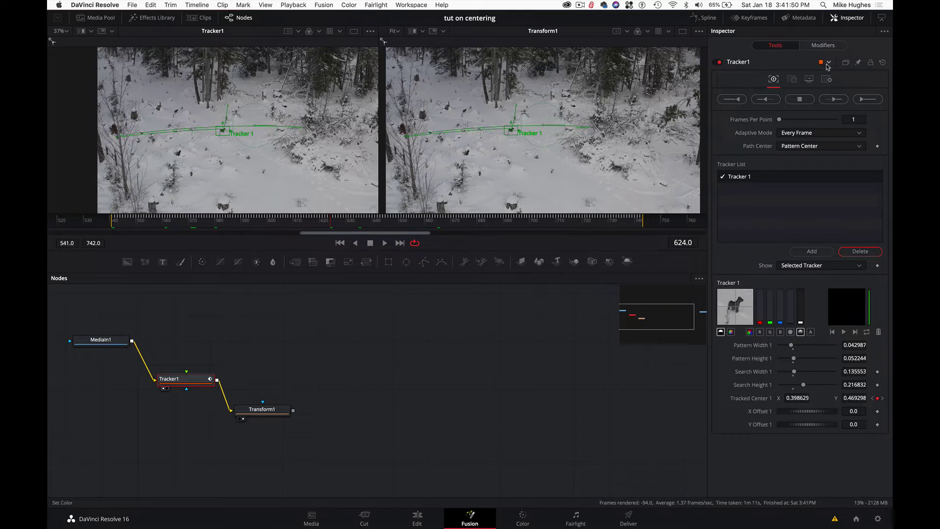
left_click_drag(271, 412, 270, 419)
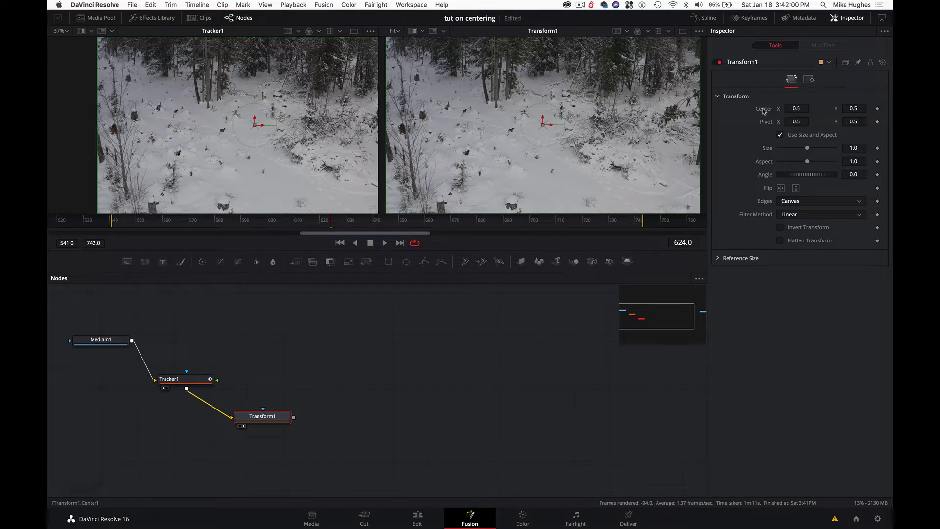
left_click_drag(274, 421, 279, 418)
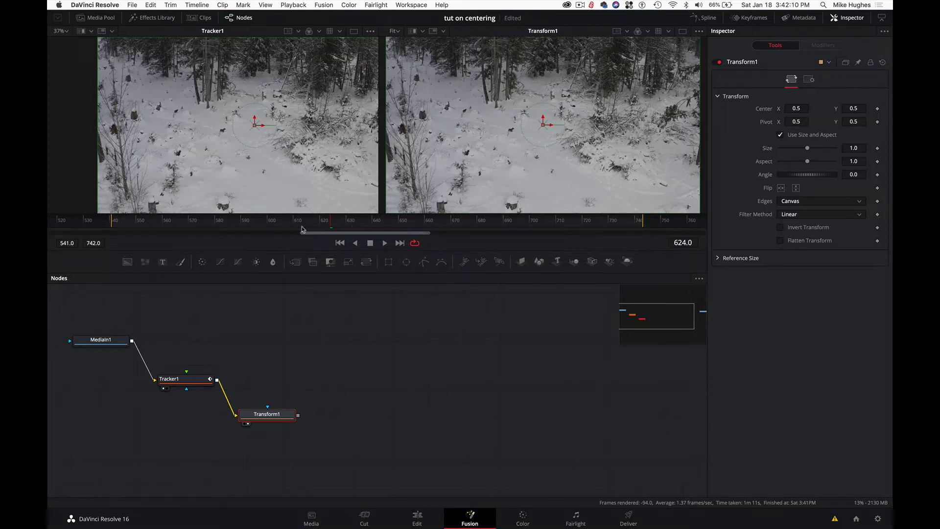
Step: Scrub through the clip with Tracker1 selected to review the dog's tracked path, stopping at frame 716
left_click(177, 379)
left_click_drag(309, 223, 146, 233)
left_click(509, 218)
left_click(571, 218)
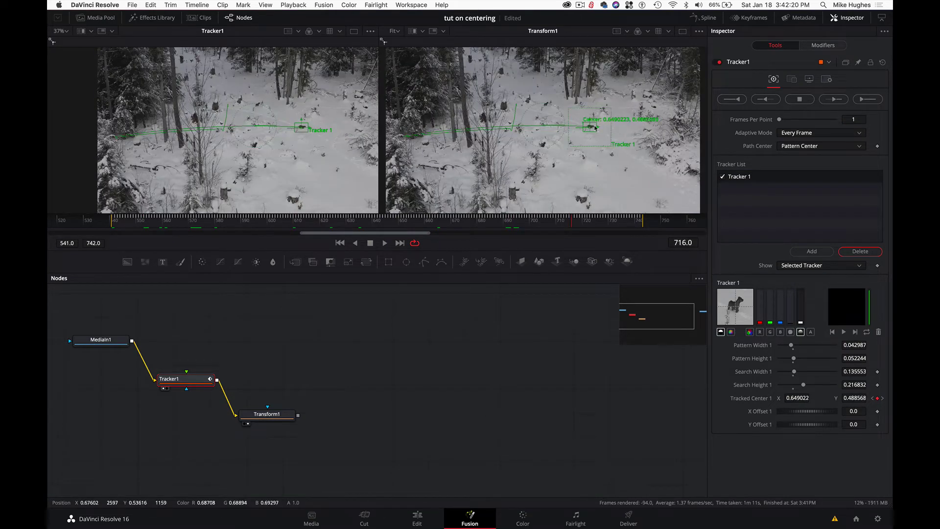
scroll(542, 158, "down", 1)
scroll(541, 158, "down", 1)
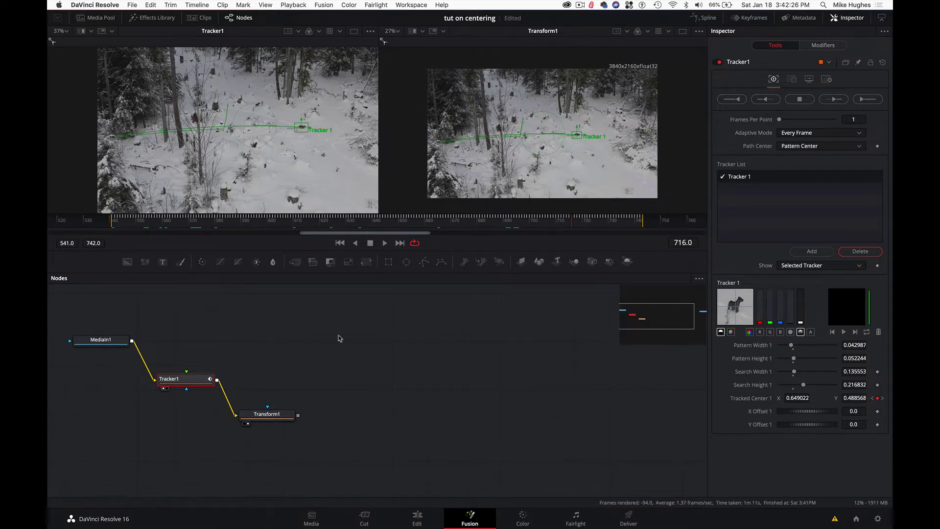
Step: Try a Center X of 0.355 and a Size of 1.95 on Transform1, and restore them to 0.5 and 1.0
left_click(272, 416)
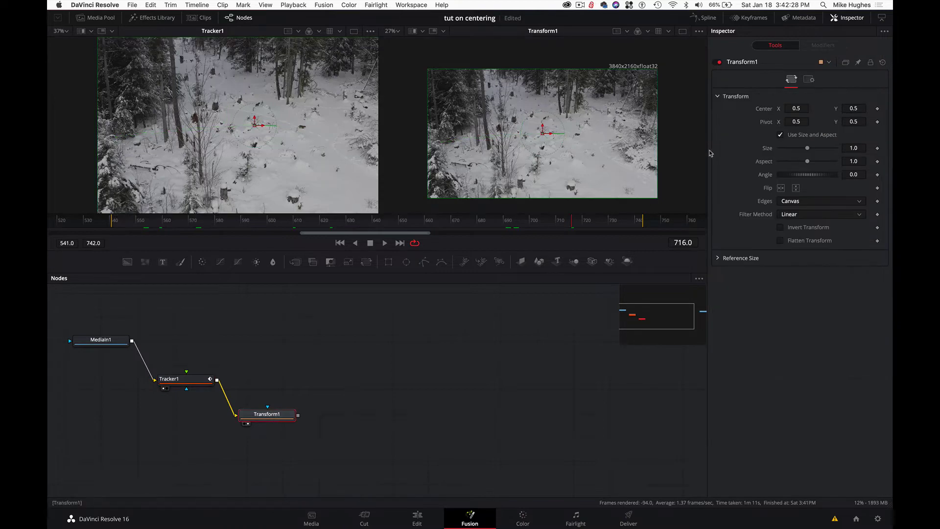
left_click_drag(797, 107, 765, 106)
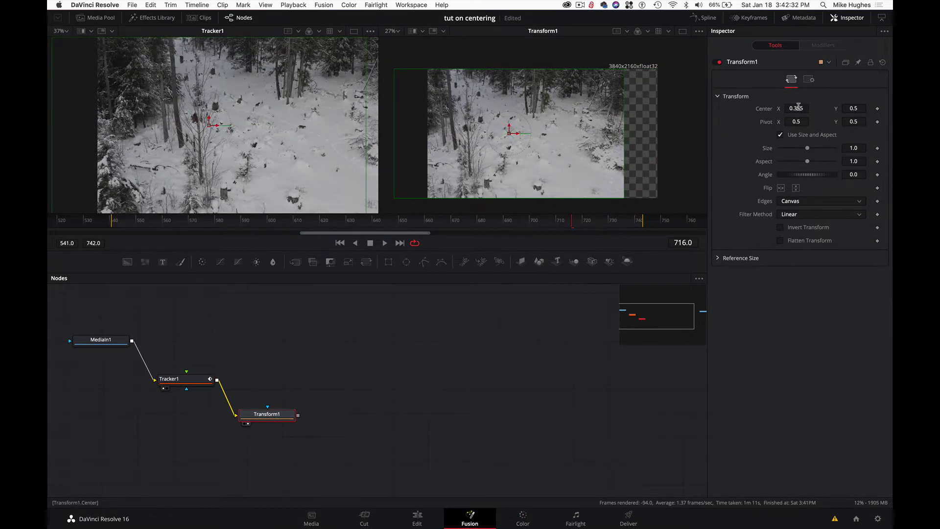
left_click_drag(807, 150, 814, 149)
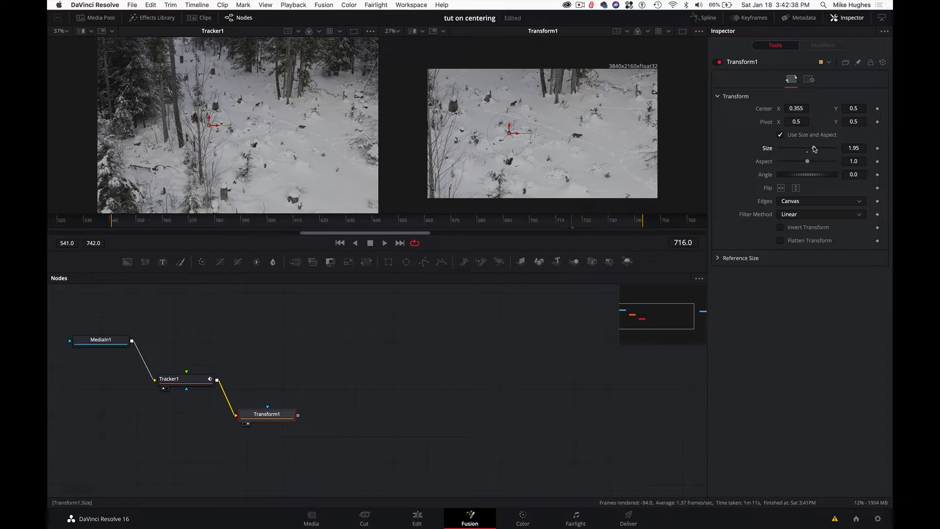
double_click(807, 152)
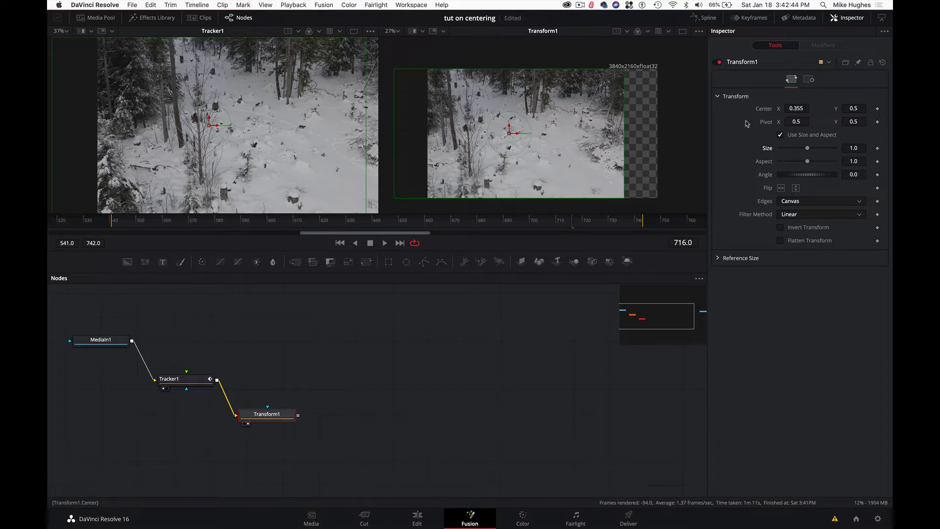
left_click(795, 108)
type("0.5")
key("Tab")
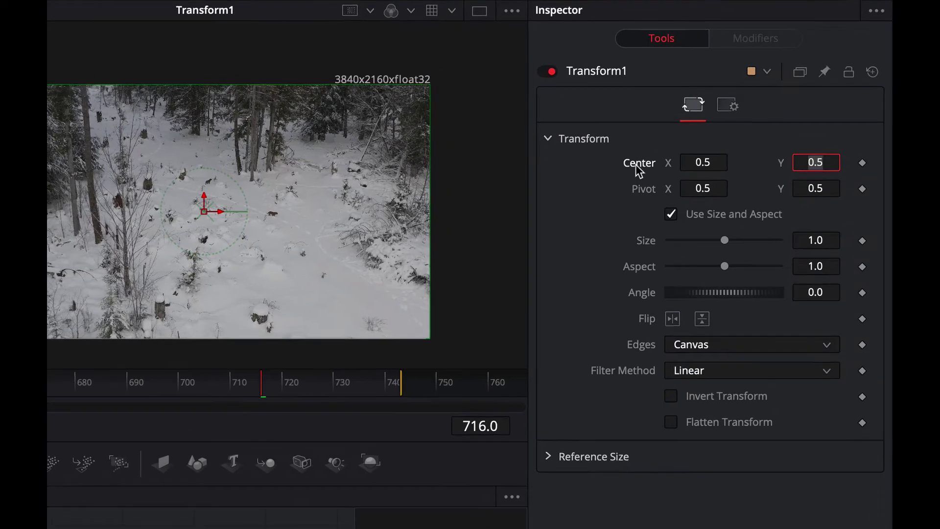
Step: Modify Transform1's Center with an Expression and display the settings of that modifier
right_click(638, 163)
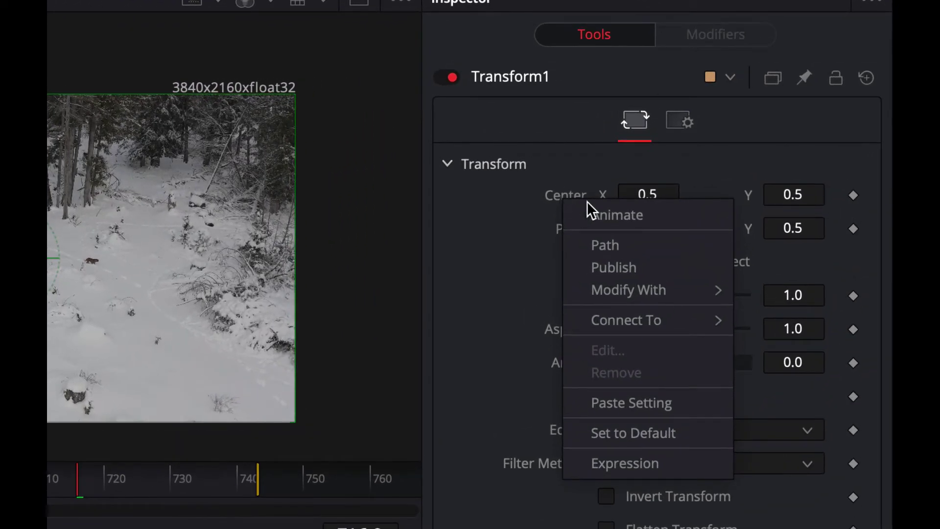
mouse_move(632, 295)
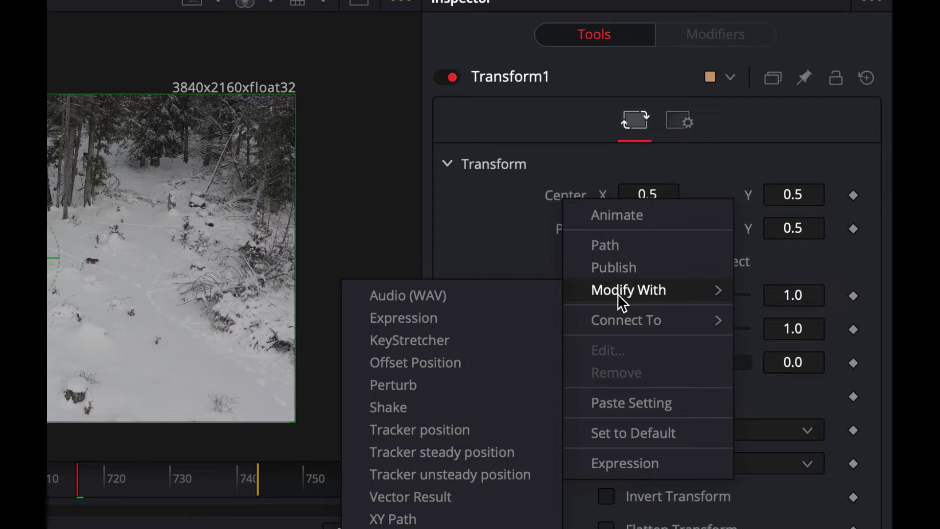
left_click(507, 316)
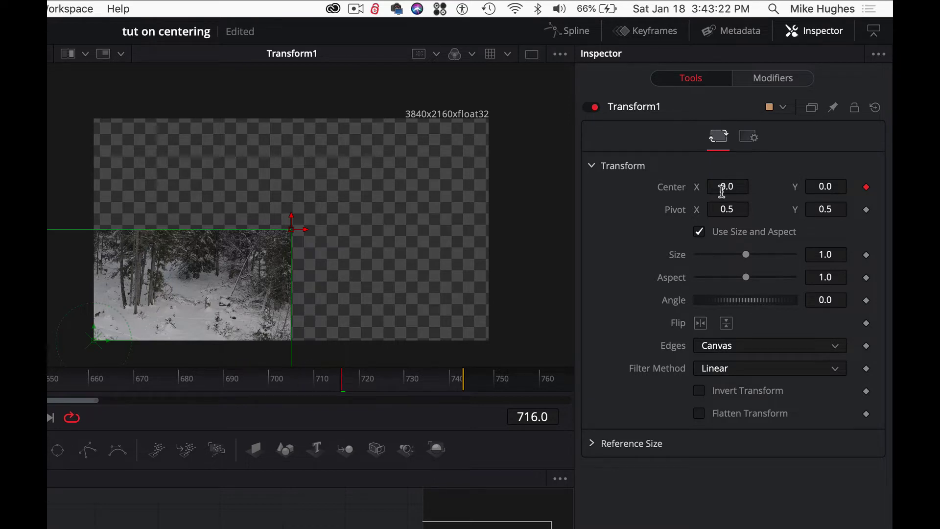
left_click(783, 79)
left_click(707, 80)
left_click(749, 78)
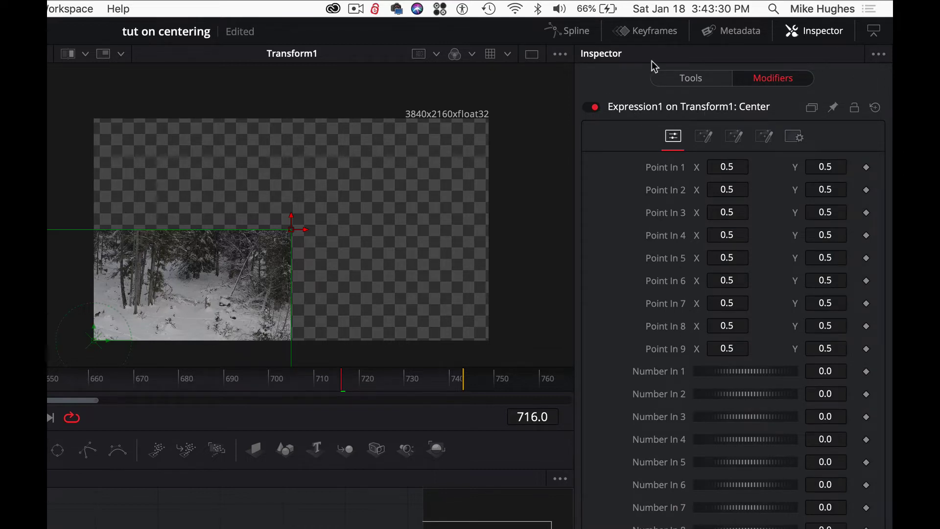
Step: Connect Point In 1 of the Expression modifier to the Position of Tracker1Tracker1Path
right_click(662, 166)
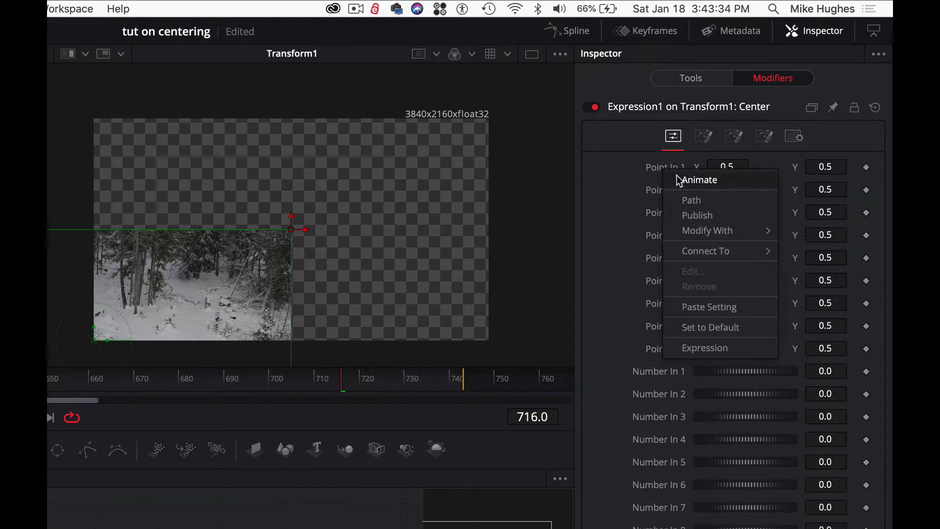
mouse_move(697, 252)
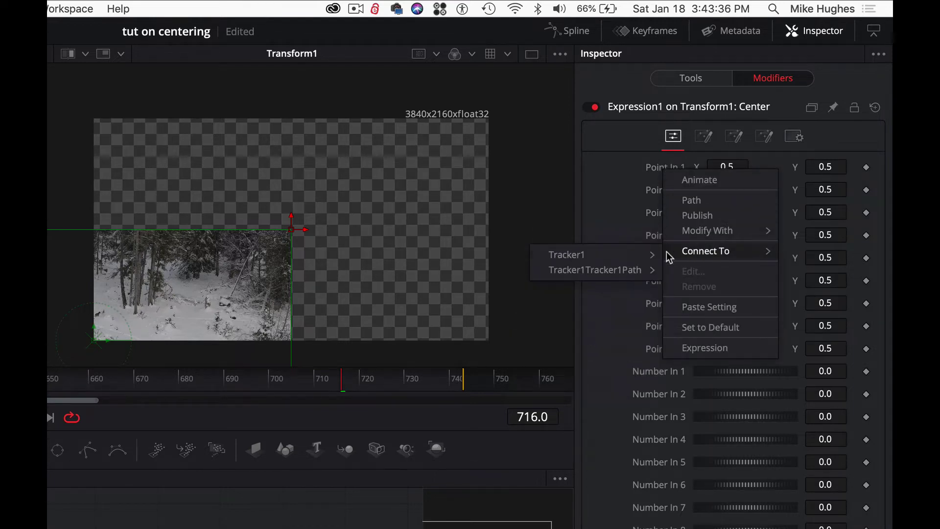
mouse_move(637, 271)
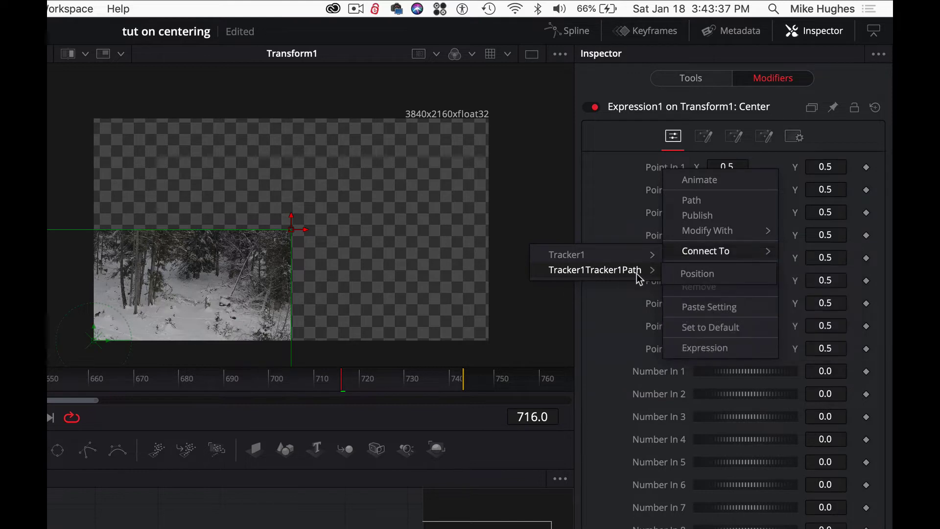
left_click(693, 274)
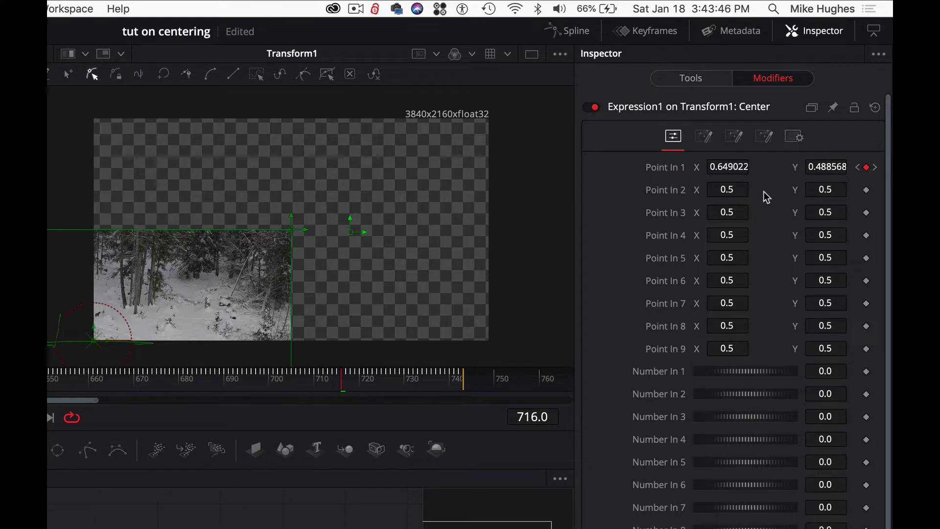
Step: Set Point Expression X to n1 and Point Expression Y to n2
left_click(734, 137)
left_click(728, 168)
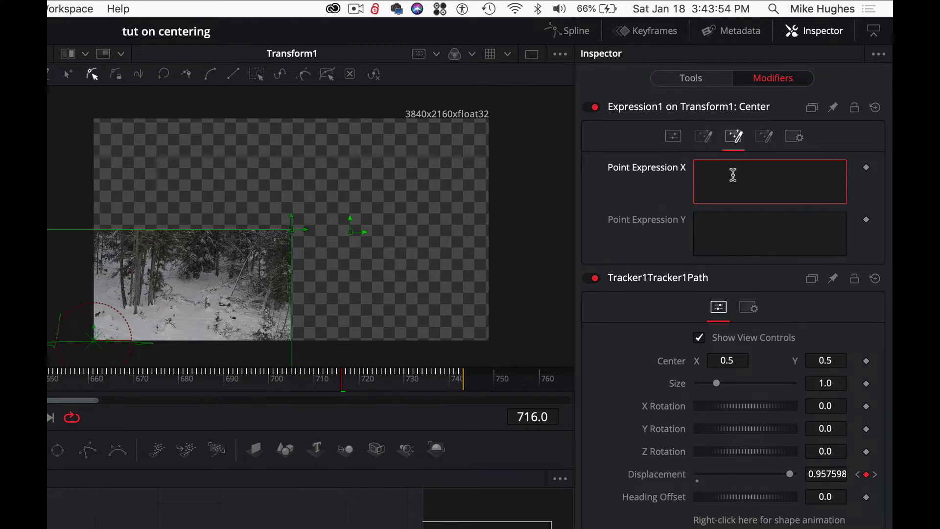
left_click(733, 224)
type("n2")
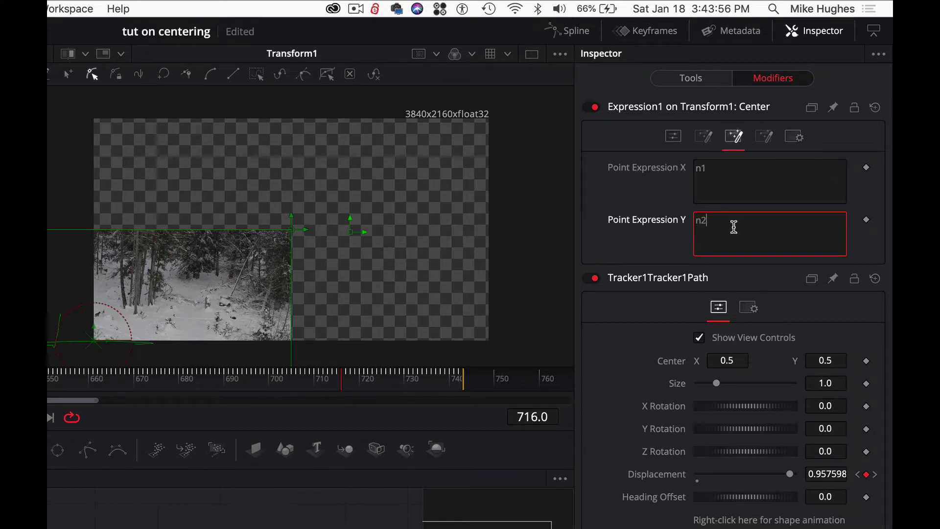
Step: Add expression fields to Number In 1 and Number In 2, and clear the Number In 1 expression
left_click(675, 136)
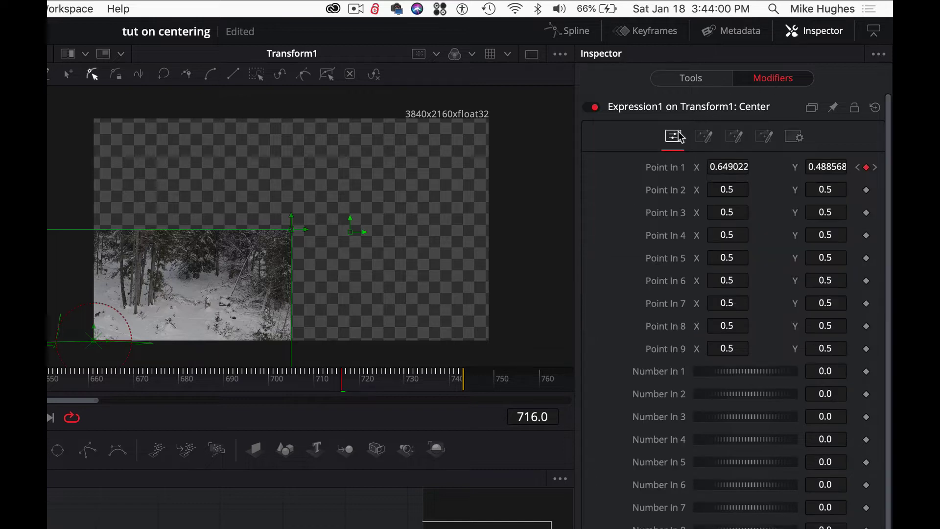
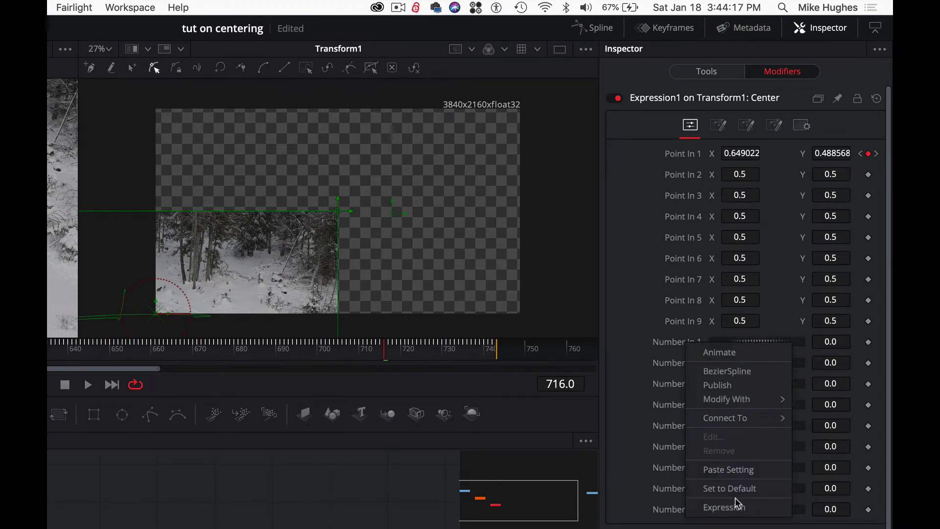
left_click(735, 506)
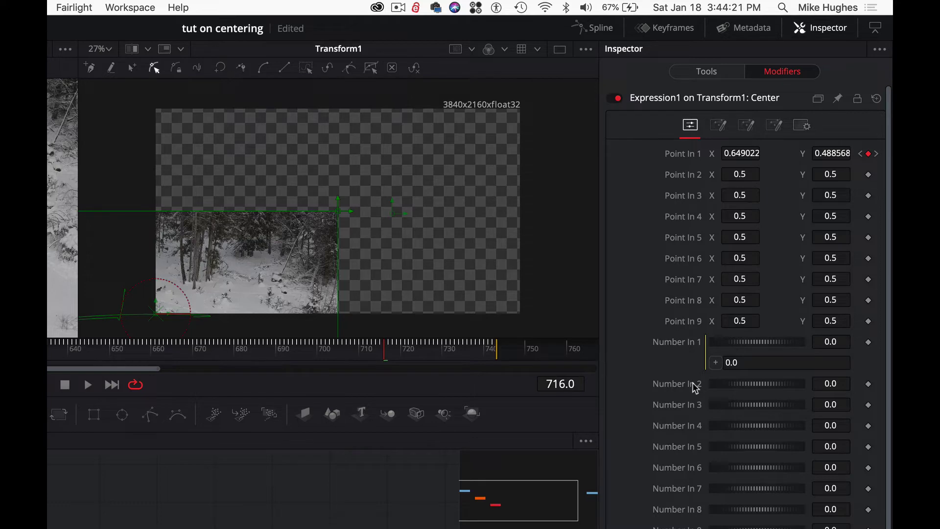
right_click(695, 387)
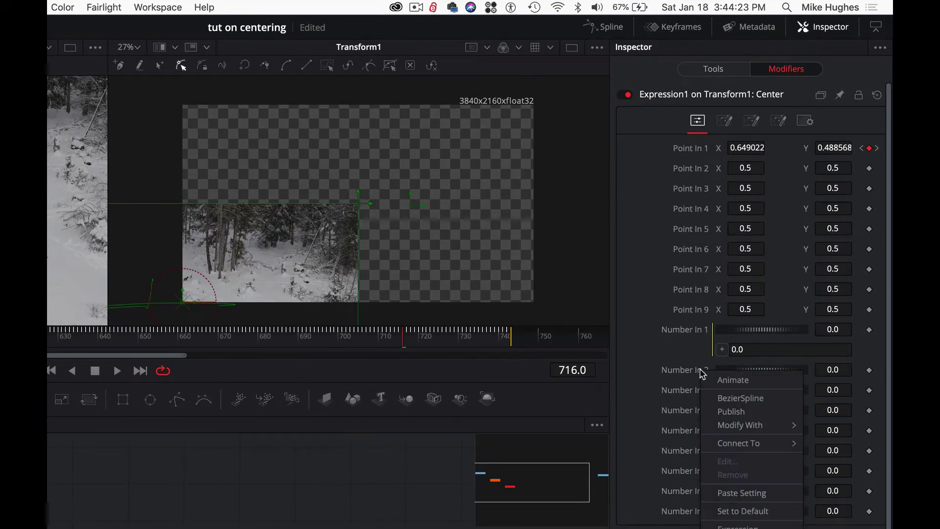
left_click(736, 526)
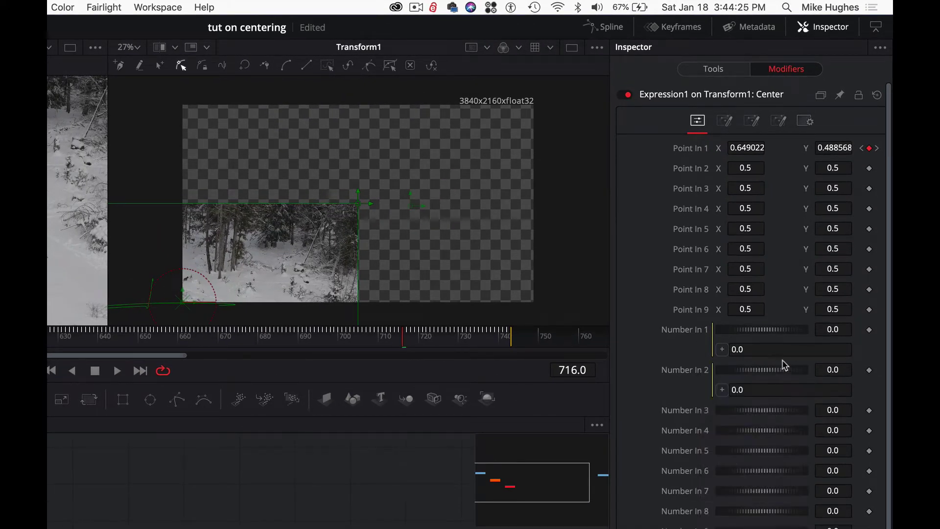
left_click(765, 349)
key("BackSpace")
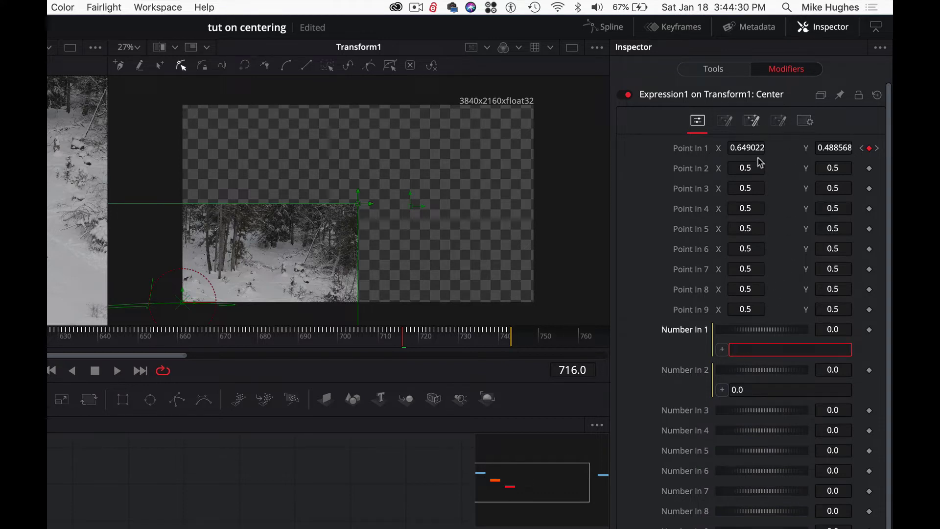
Step: Review the X and Y point expressions and examine the offset image and tracker path in the Transform1 viewer
left_click(751, 120)
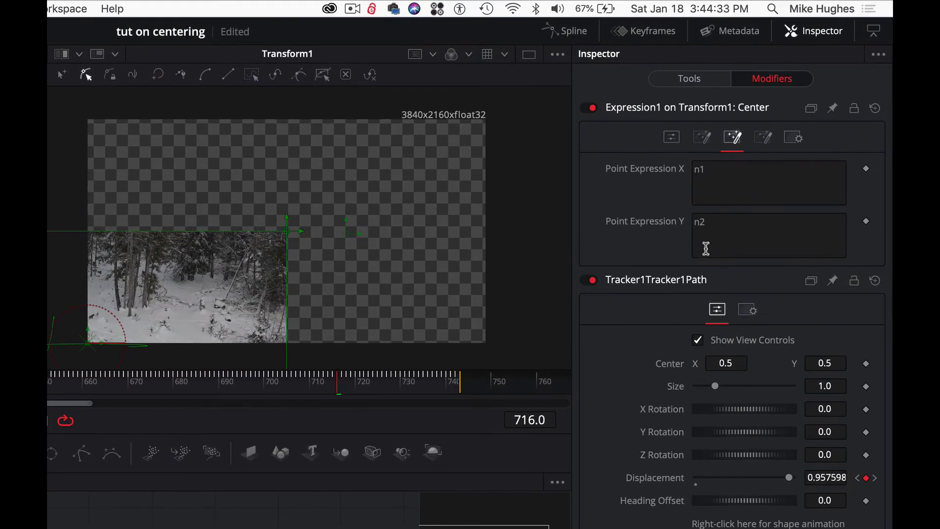
left_click(680, 129)
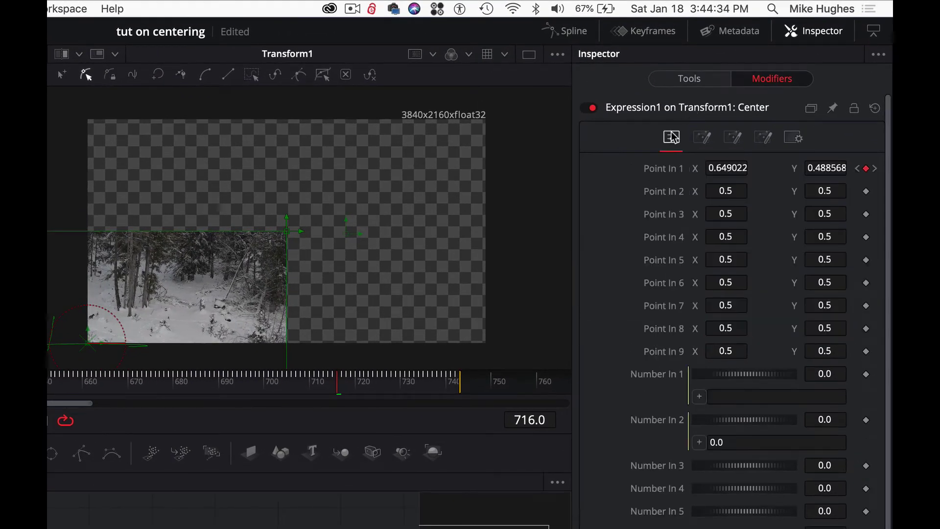
left_click(727, 393)
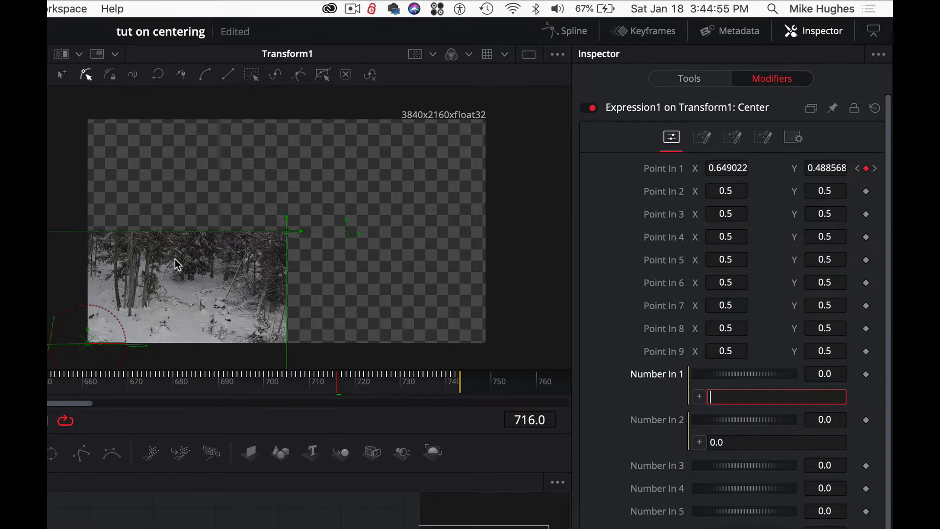
scroll(113, 322, "left", 10)
scroll(113, 321, "down", 8)
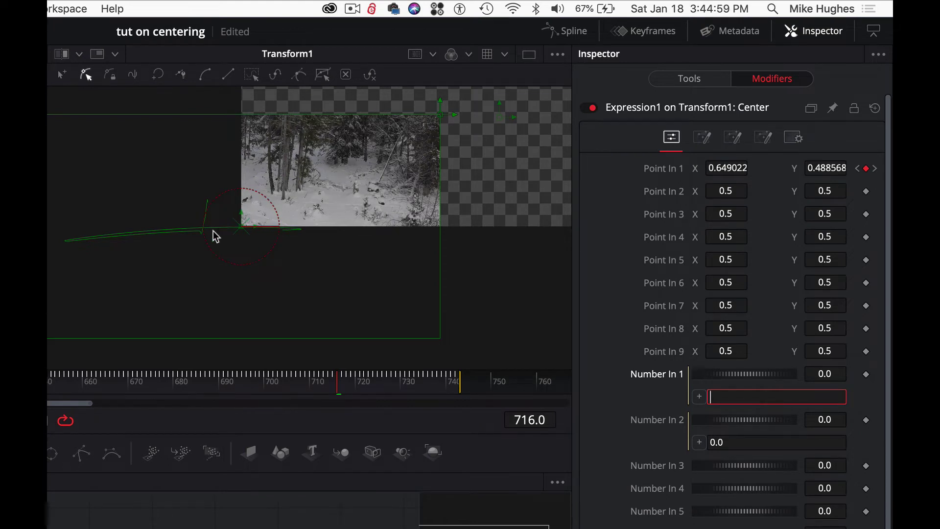
scroll(57, 336, "right", 8)
scroll(57, 337, "up", 6)
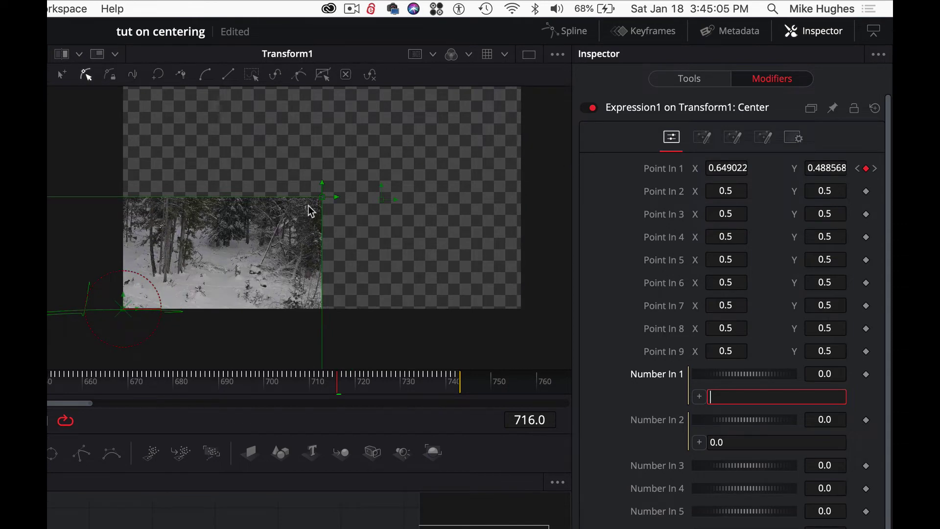
scroll(404, 209, "right", 1)
scroll(404, 210, "up", 2)
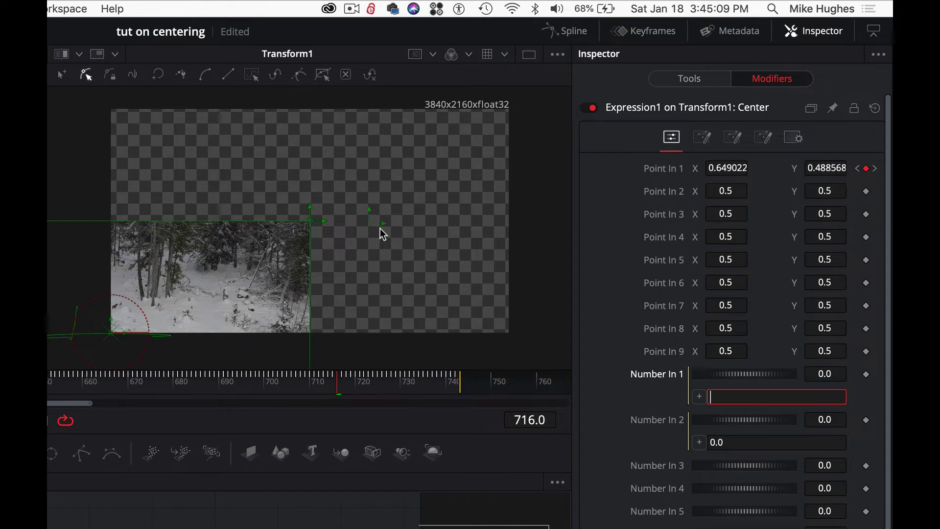
scroll(380, 228, "right", 1)
scroll(380, 228, "up", 1)
scroll(380, 262, "right", 1)
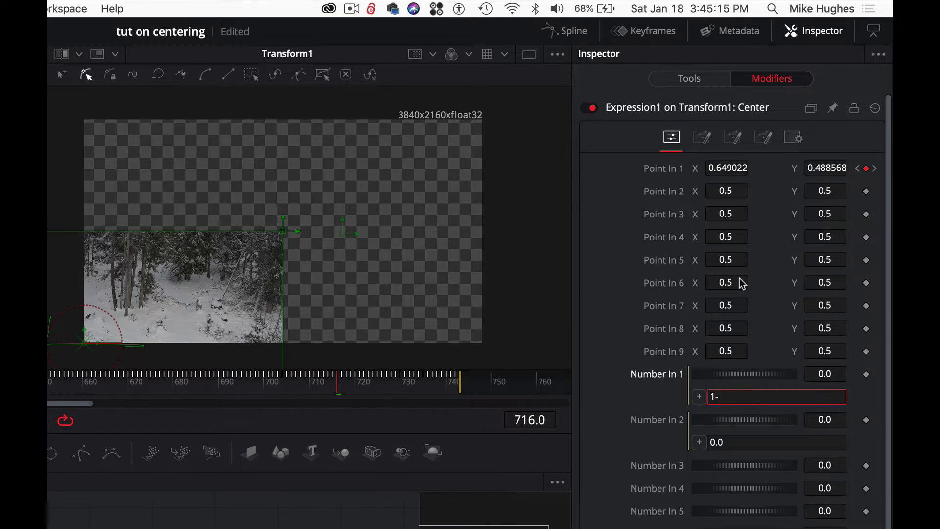
Step: Set the Number In 1 expression to 1-p1.X, linking it to Point In 1
left_click_drag(699, 395, 737, 168)
type(".X")
key("Tab")
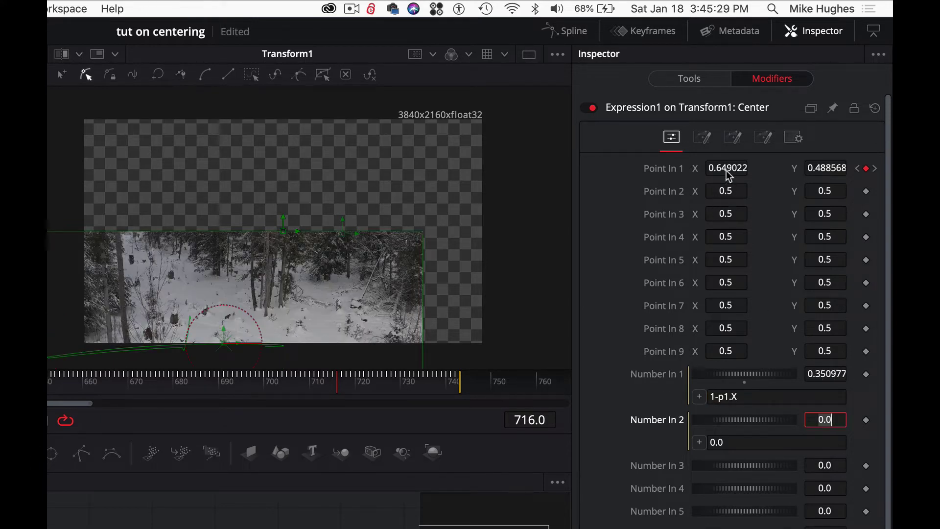
Step: Set the Number In 2 expression to 1-p1.Y, linking it to Point In 1
left_click(743, 442)
type("1")
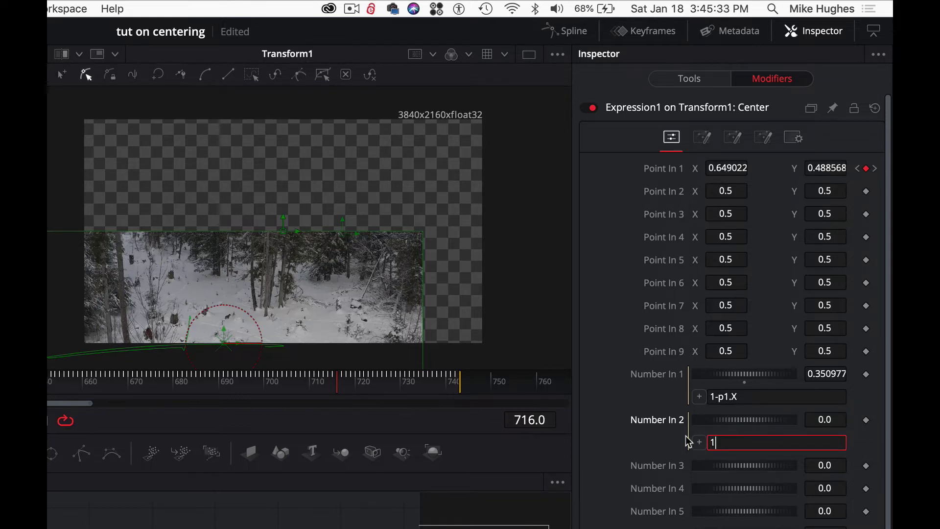
type("-p1.Y")
key("Tab")
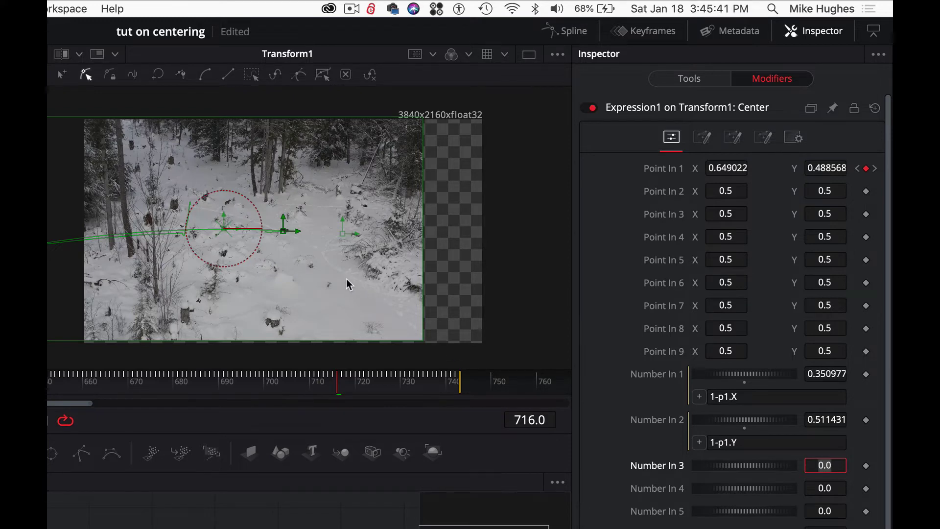
Step: Examine the dog's position in the Transform1 viewer at several frames and review the Number In 1 expression
scroll(346, 278, "up", 5)
scroll(205, 238, "up", 5)
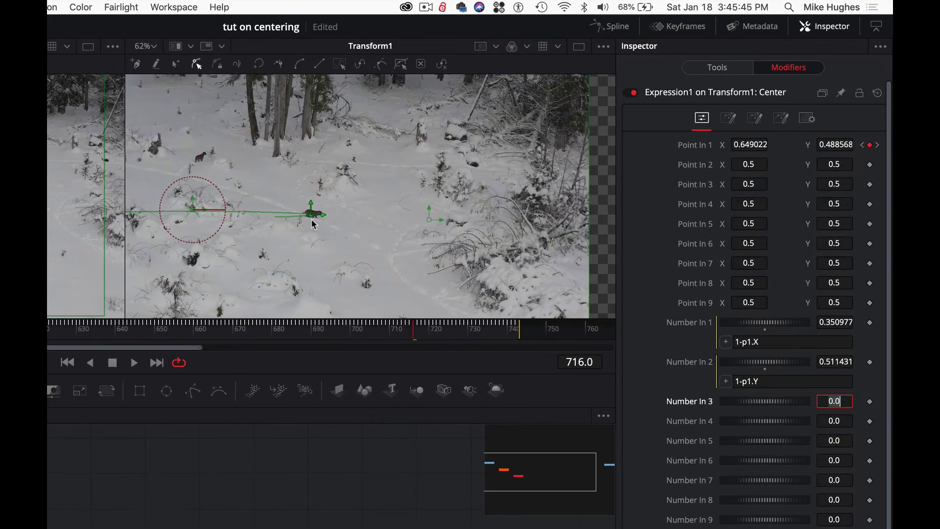
scroll(313, 215, "up", 3)
scroll(314, 220, "down", 5)
scroll(314, 223, "down", 4)
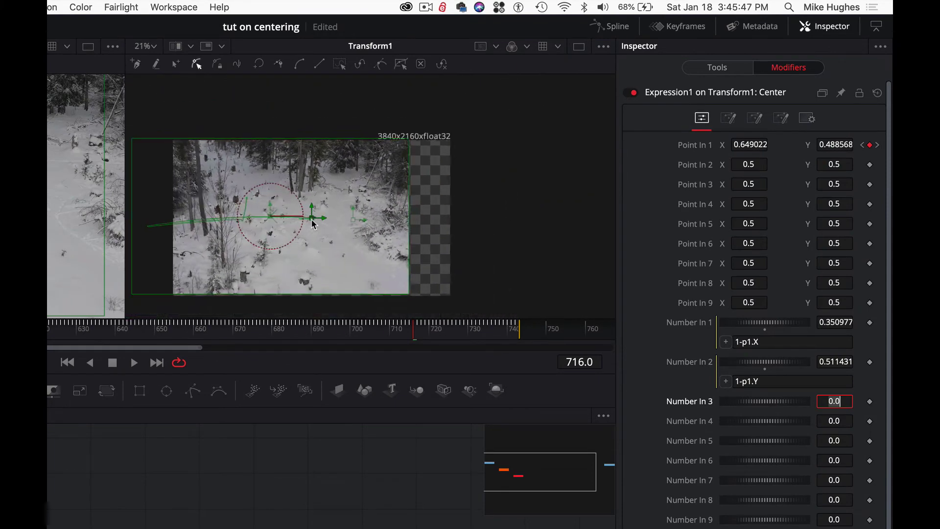
left_click_drag(333, 333, 225, 332)
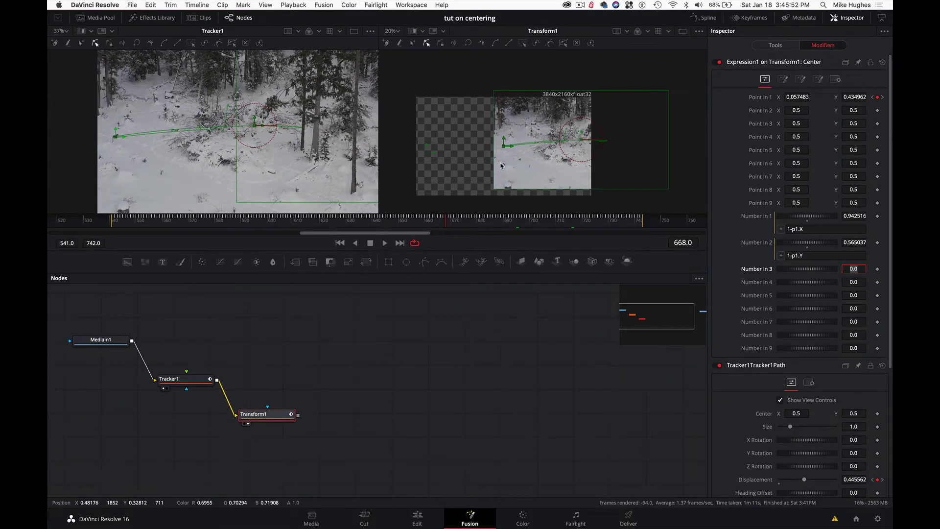
scroll(501, 166, "up", 4)
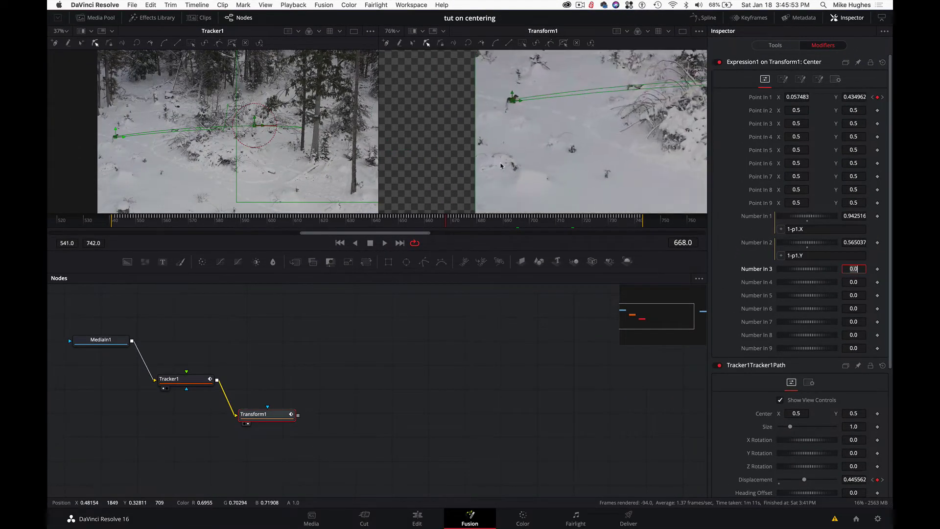
scroll(516, 129, "down", 4)
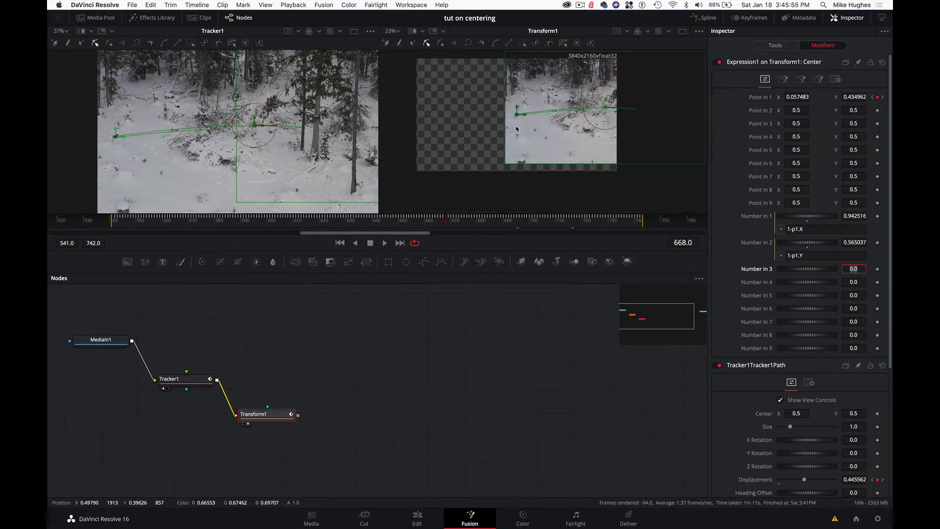
left_click_drag(457, 225, 372, 225)
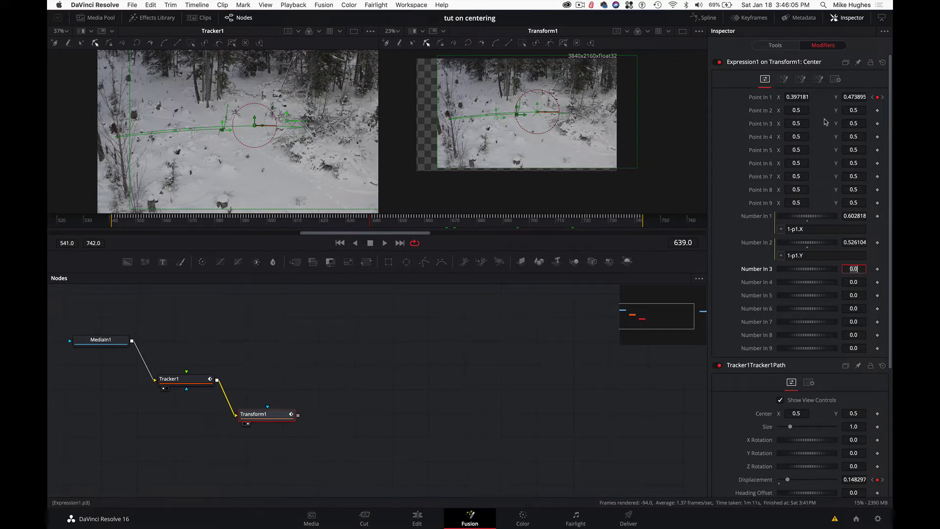
left_click(826, 230)
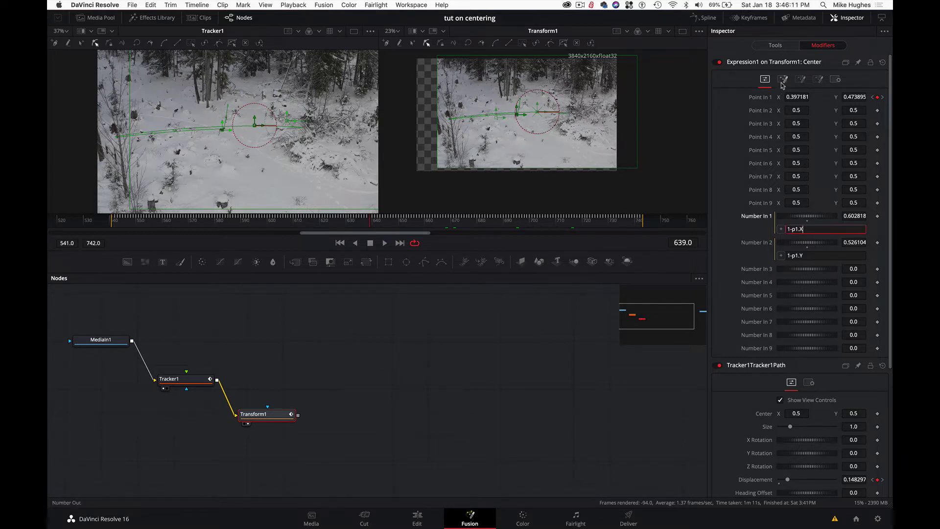
Step: Try enlarging Transform1 to a size of 1.76 at frame 673 and return its size to 1.0
left_click(775, 46)
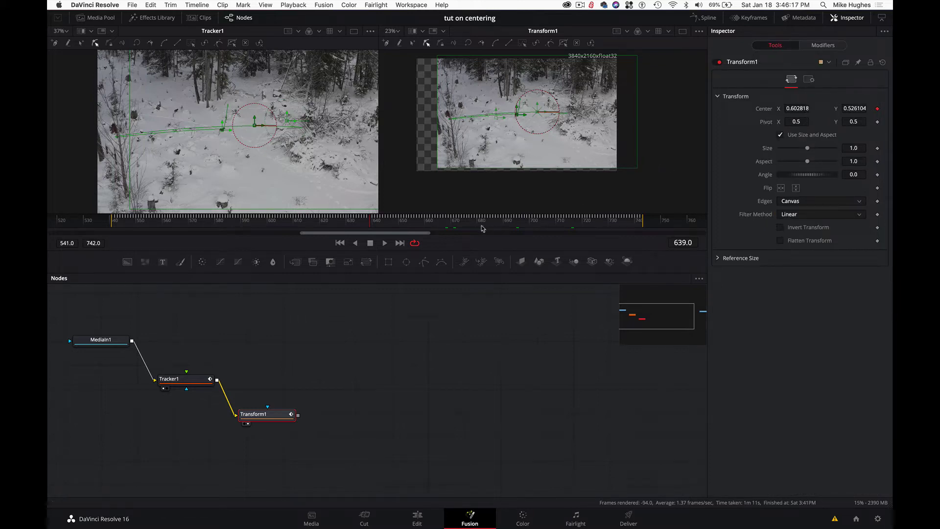
left_click_drag(436, 226, 455, 225)
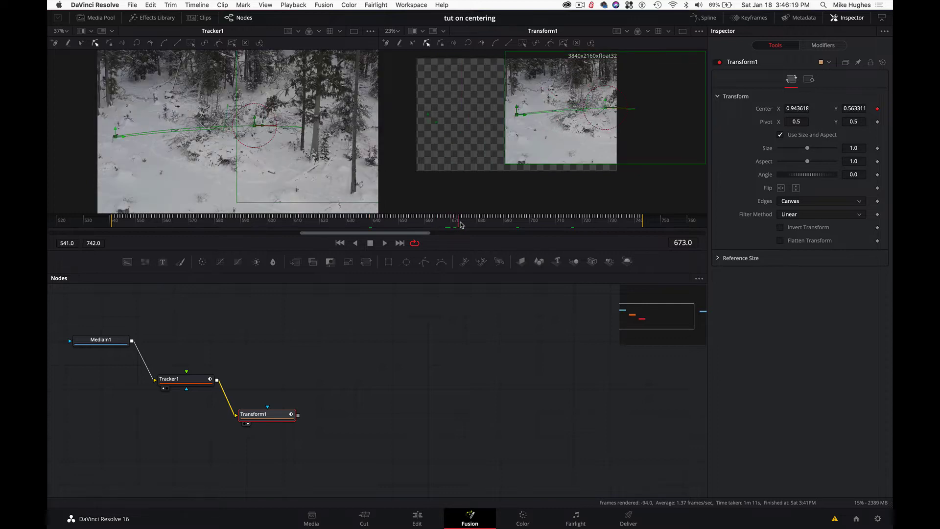
left_click_drag(808, 148, 813, 149)
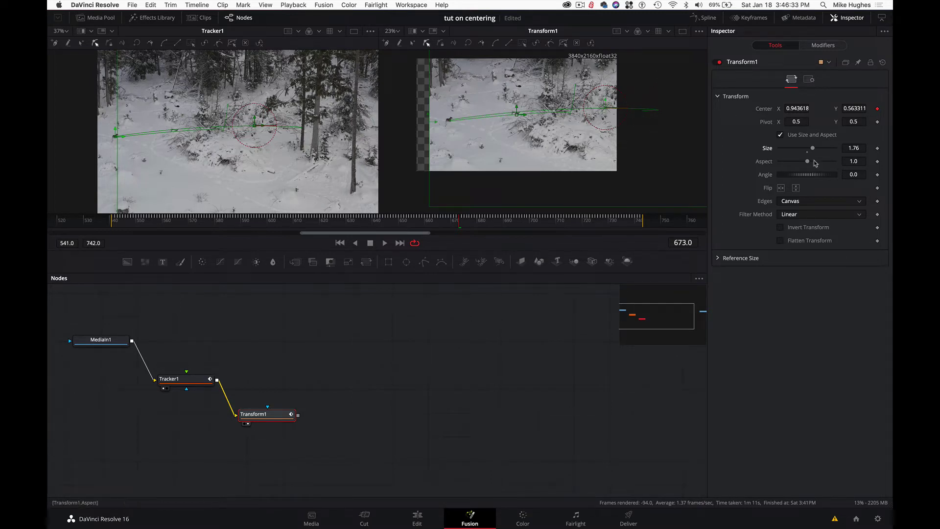
left_click_drag(812, 148, 806, 148)
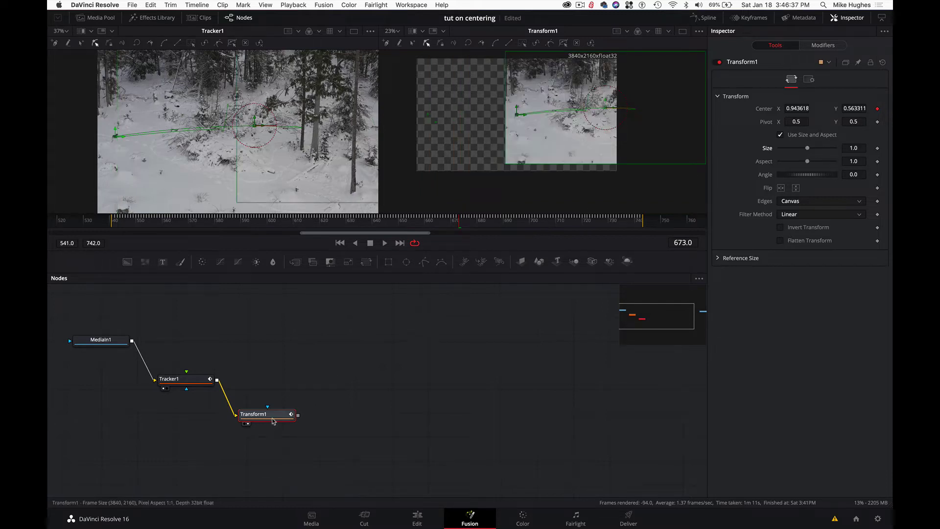
Step: Add a second Transform node after Transform1
key("shift+space")
type("tran")
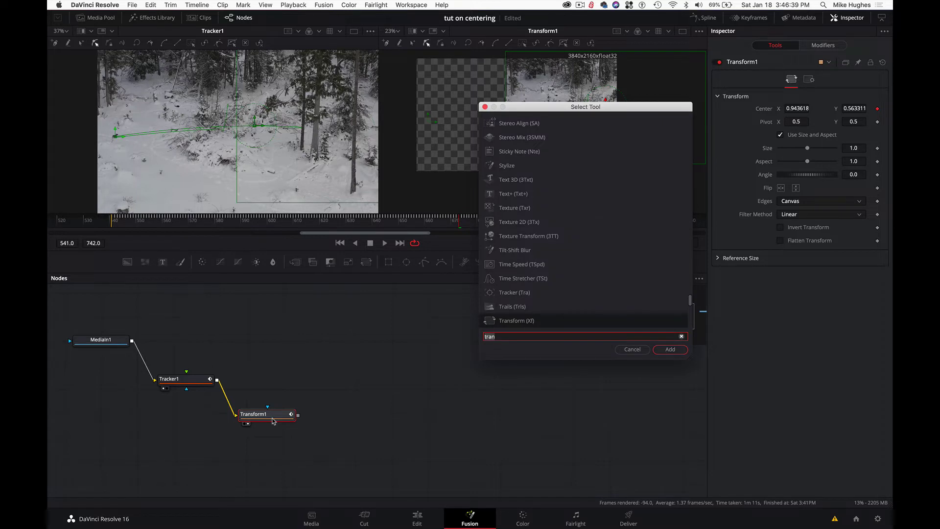
key("BackSpace")
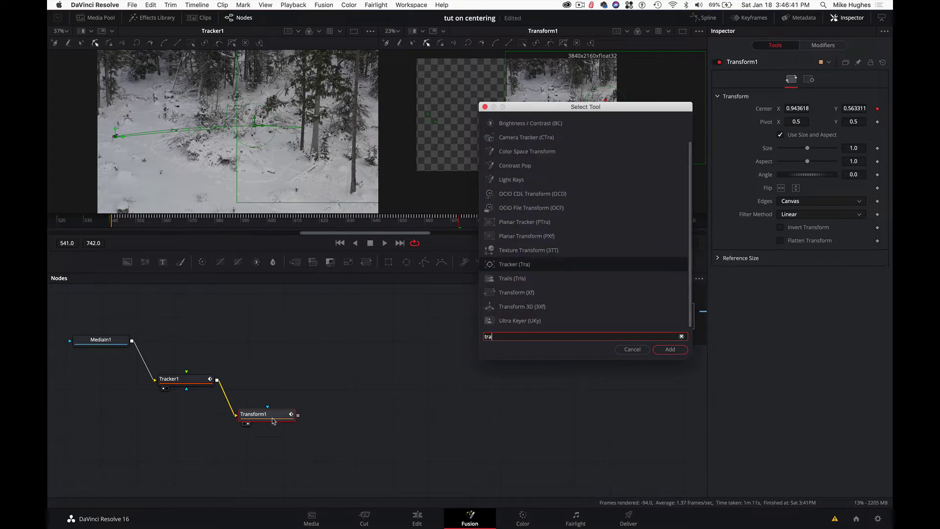
type("ns")
key("Return")
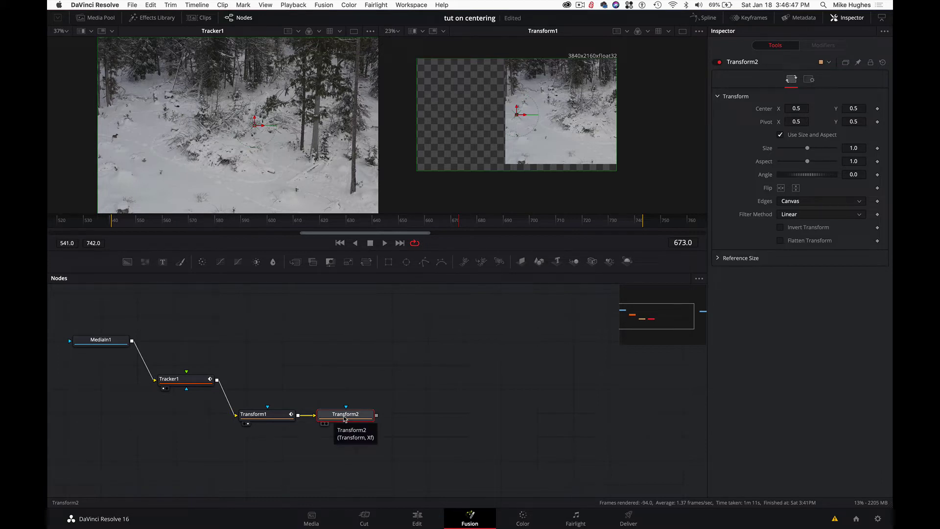
Step: Rename the new Transform node as trnsZoom and show it in the second viewer
key("F2")
type("trnsZoom")
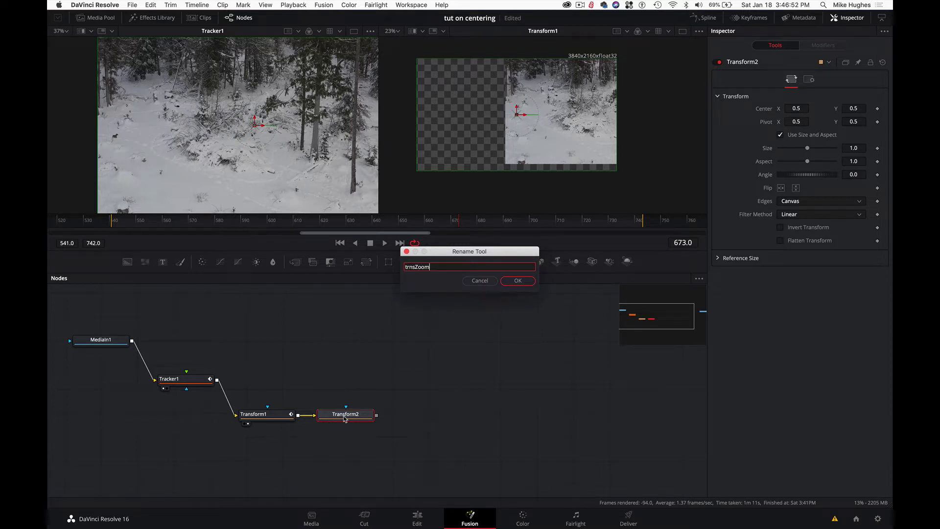
key("Return")
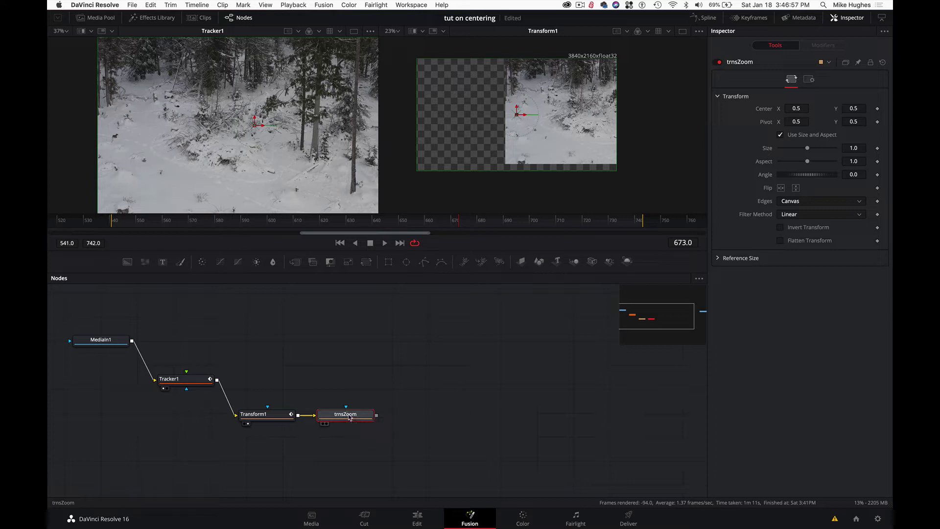
key("2")
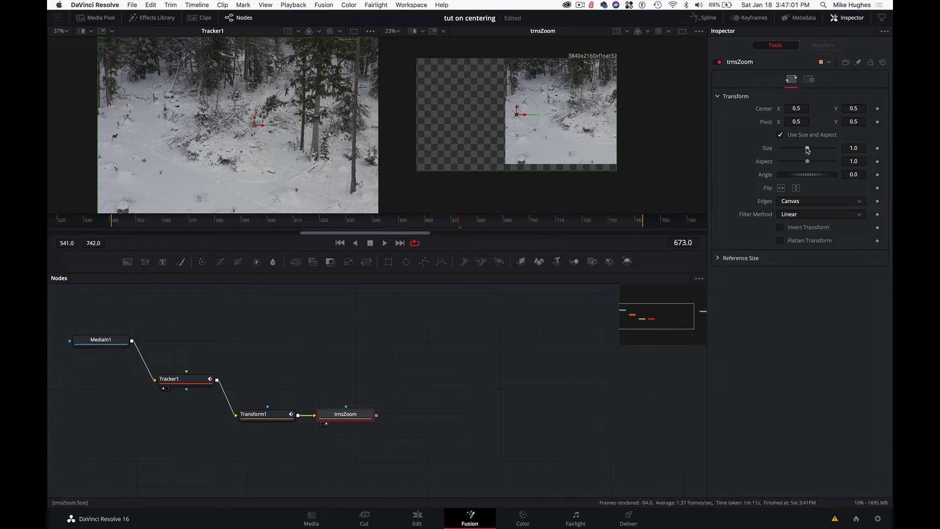
Step: Set the size of trnsZoom to 4.17 and check the enlarged dog's centering across the timeline
left_click_drag(808, 150, 829, 150)
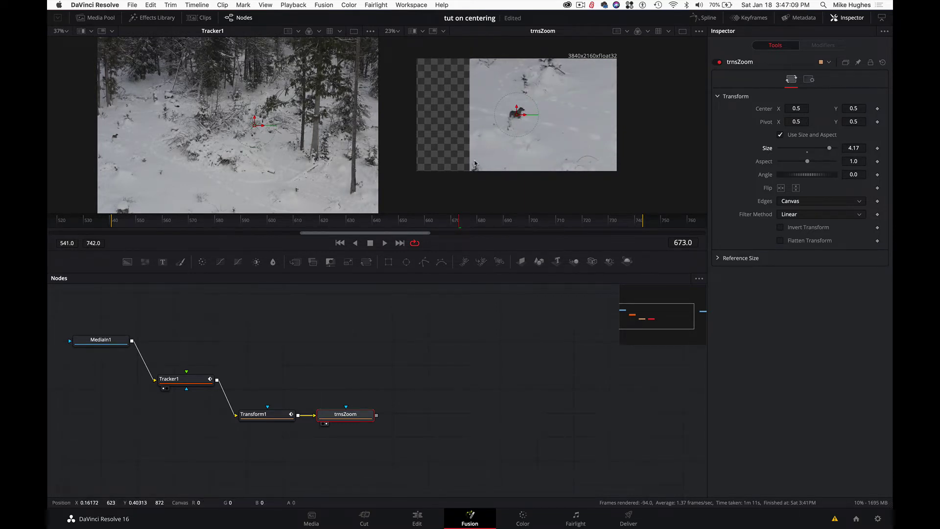
left_click_drag(521, 224, 280, 223)
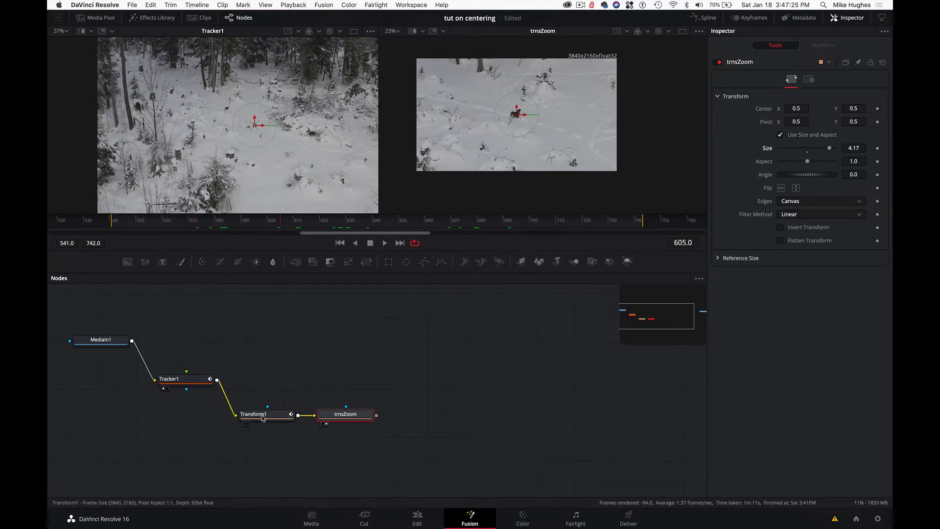
left_click_drag(440, 222, 556, 217)
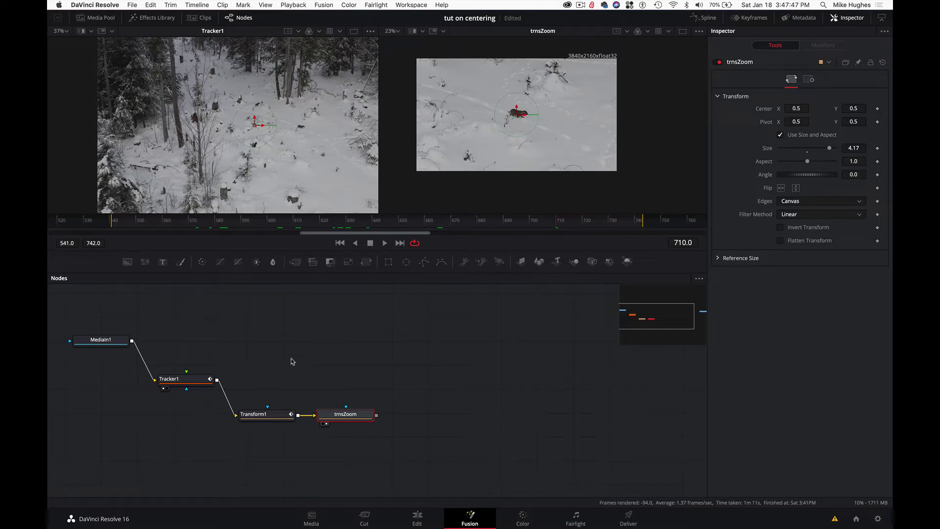
Step: Rename the Transform1 node as trnsCenterOnTrack
left_click(269, 414)
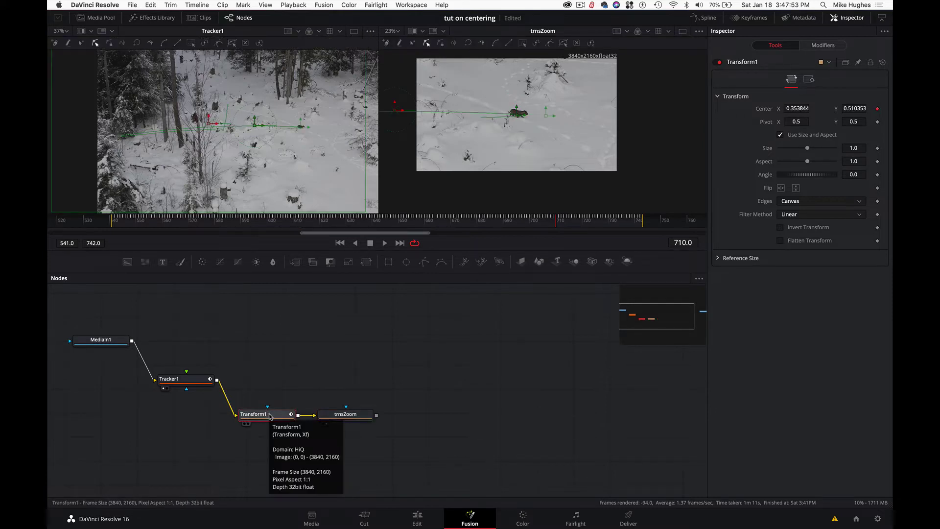
key("F2")
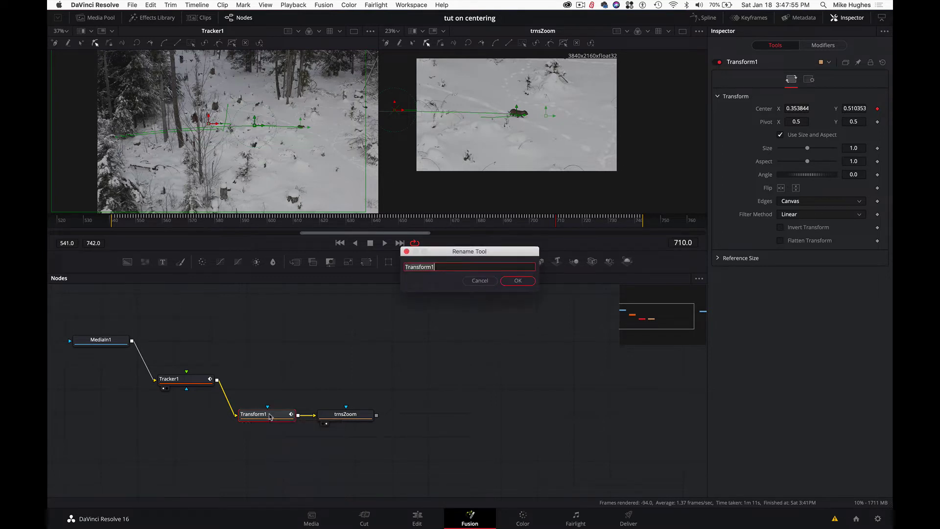
type("trnsCenterOnTrack")
key("Return")
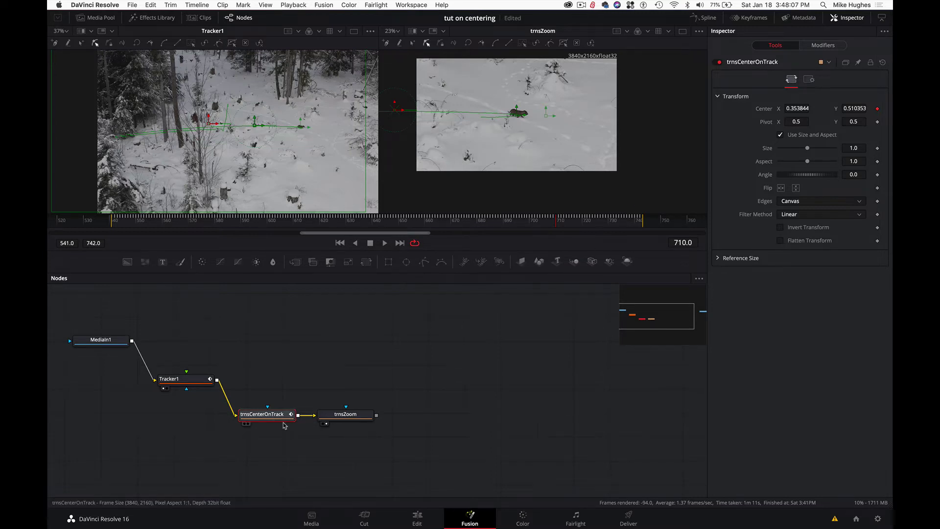
Step: Extend the trnsCenterOnTrack expressions to 1-p1.X+n3 for Number In 1 and 1-p1.Y+n4 for Number In 2
left_click(823, 45)
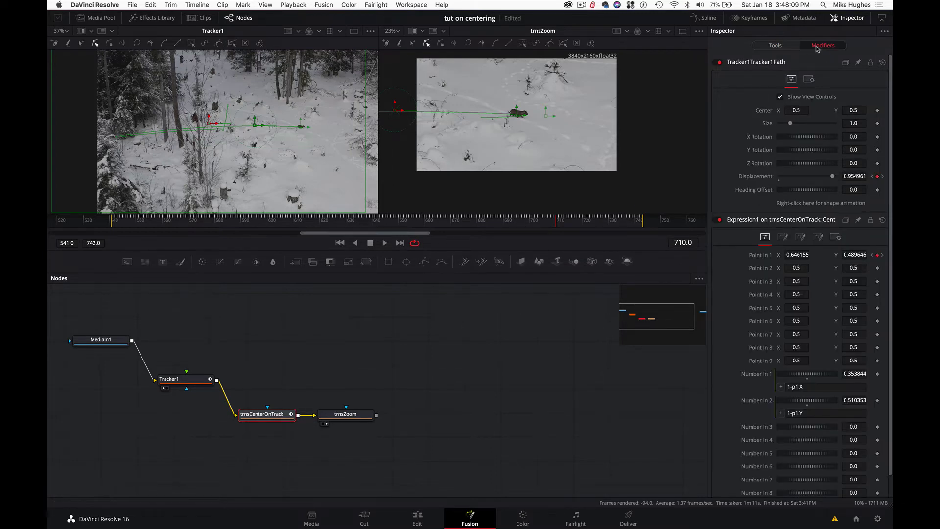
scroll(808, 427, "down", 2)
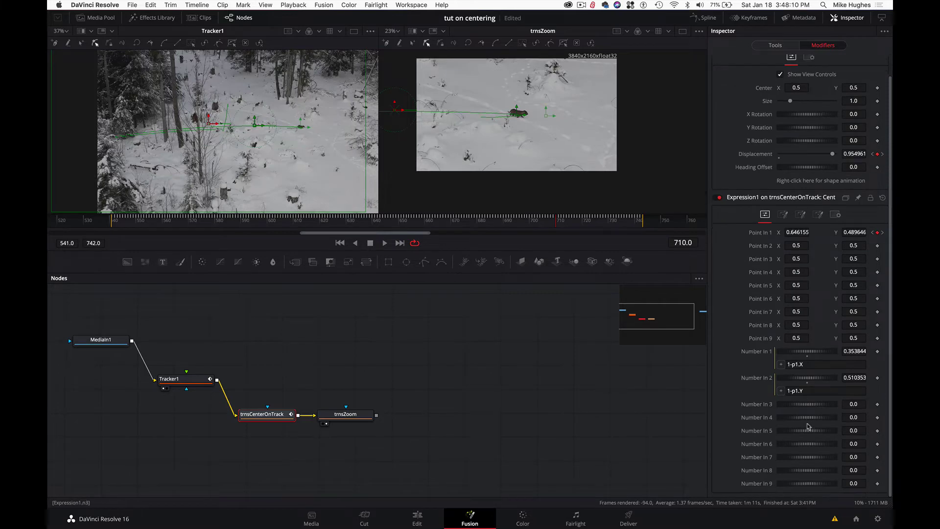
left_click(827, 366)
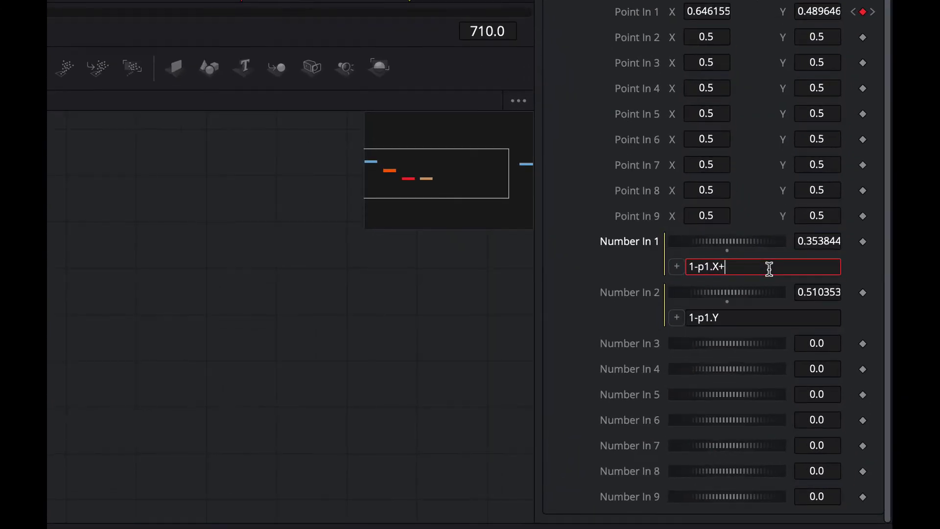
type("+n3")
left_click(767, 315)
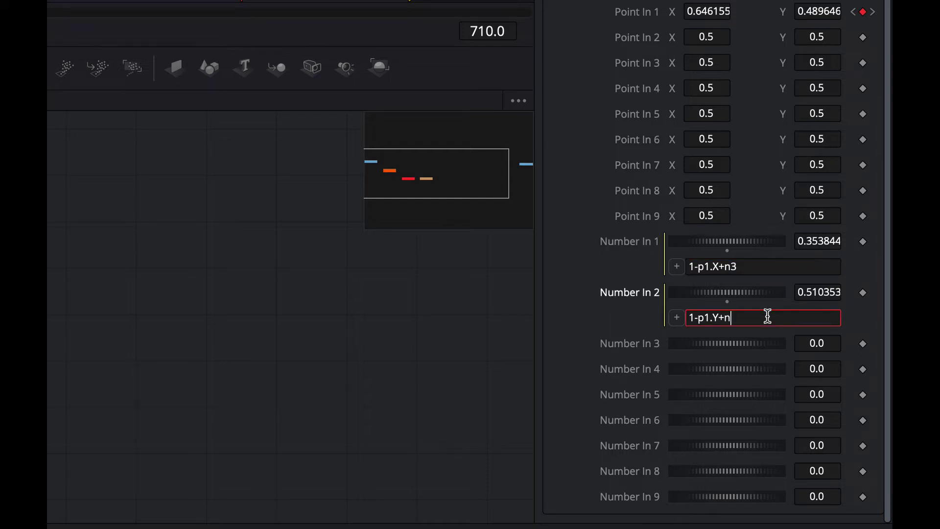
key("Tab")
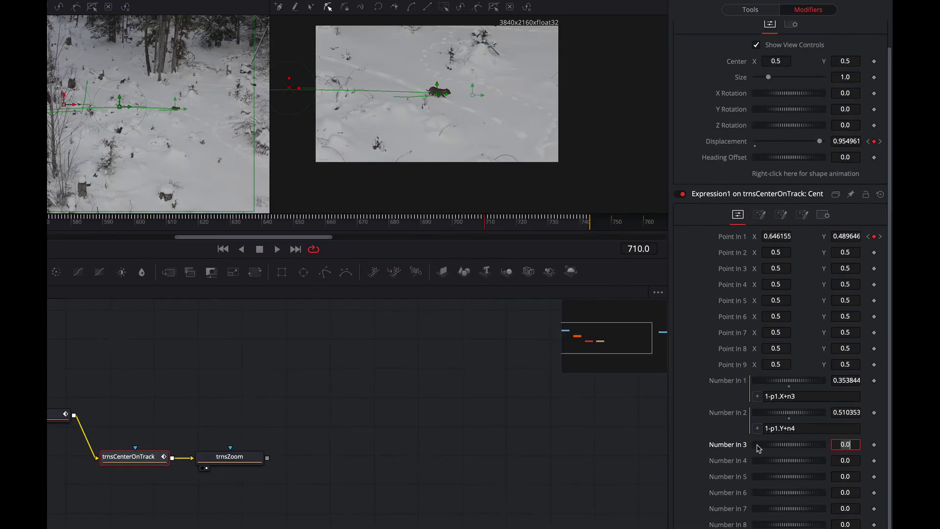
Step: Set Number In 3 to -0.068 to offset the dog horizontally, and check the offset framing across the timeline
left_click_drag(794, 446, 846, 444)
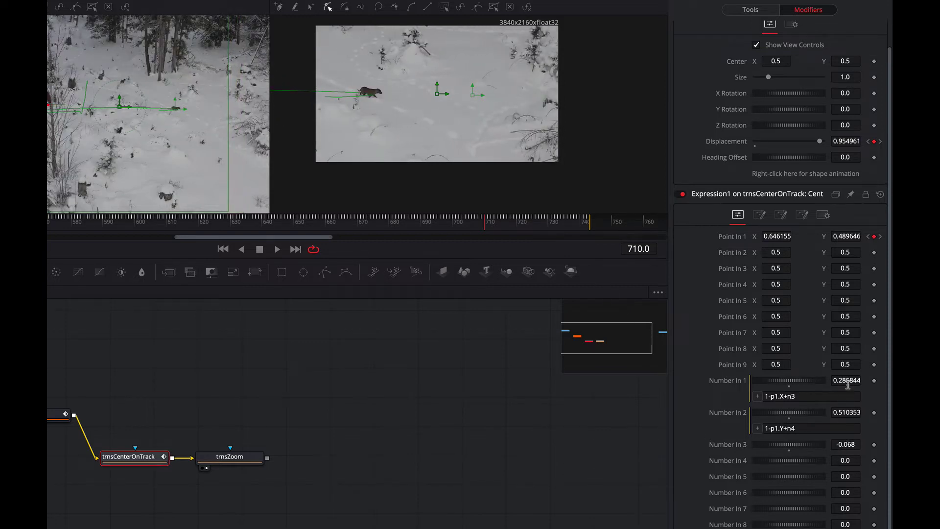
left_click_drag(486, 223, 405, 226)
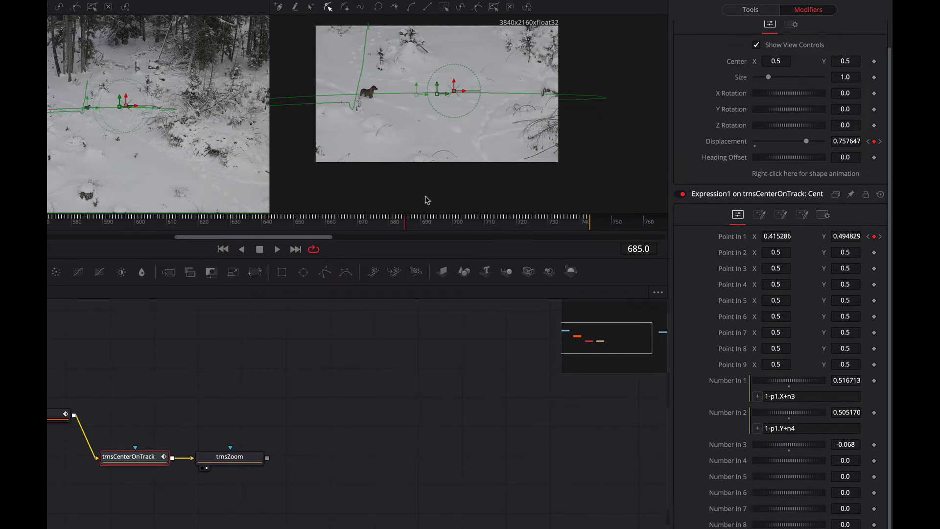
left_click_drag(425, 225, 276, 230)
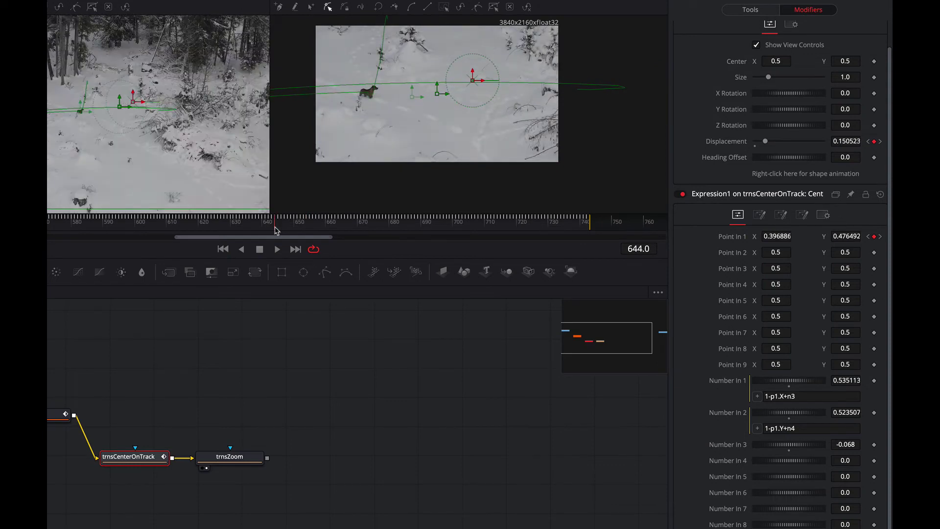
left_click(72, 229)
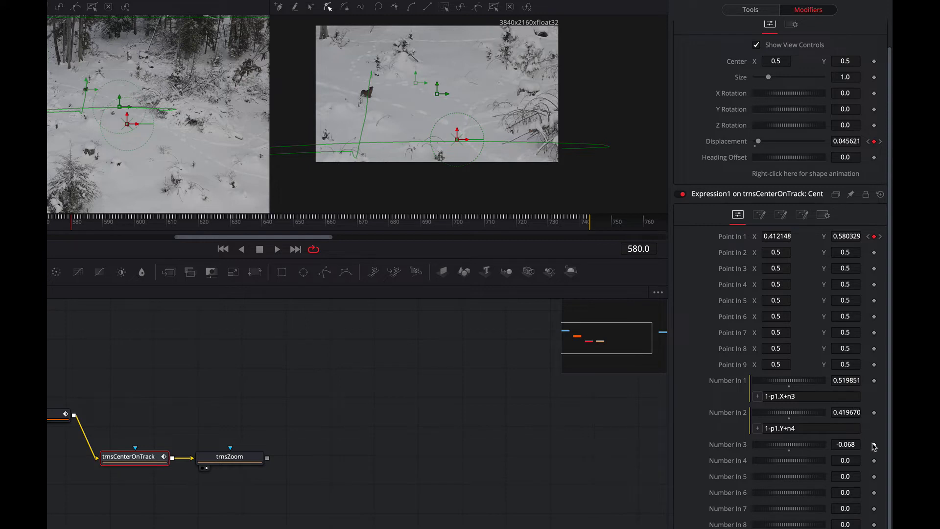
key("j")
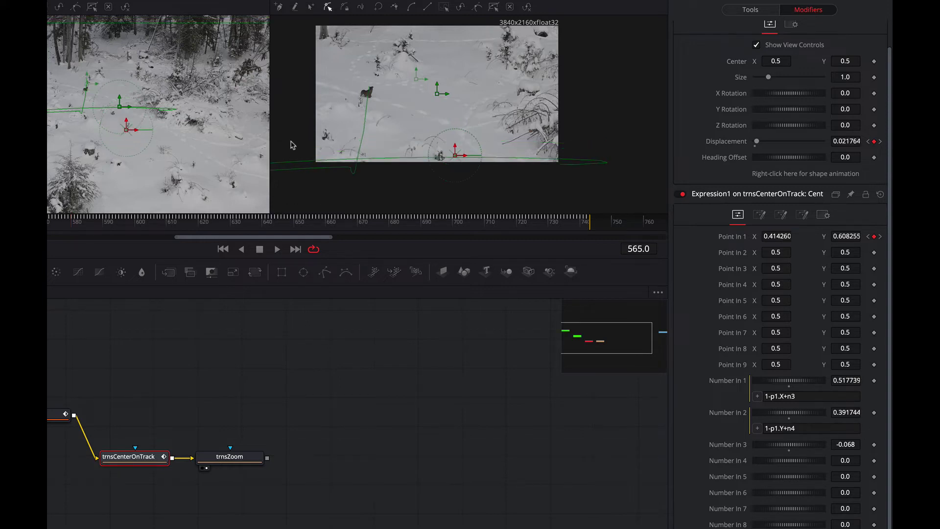
Step: Keyframe Number In 3 at -0.068 on frame 565 and 0.048 on frame 719, and check the animated offset across the timeline
left_click(873, 444)
left_click_drag(192, 226, 514, 228)
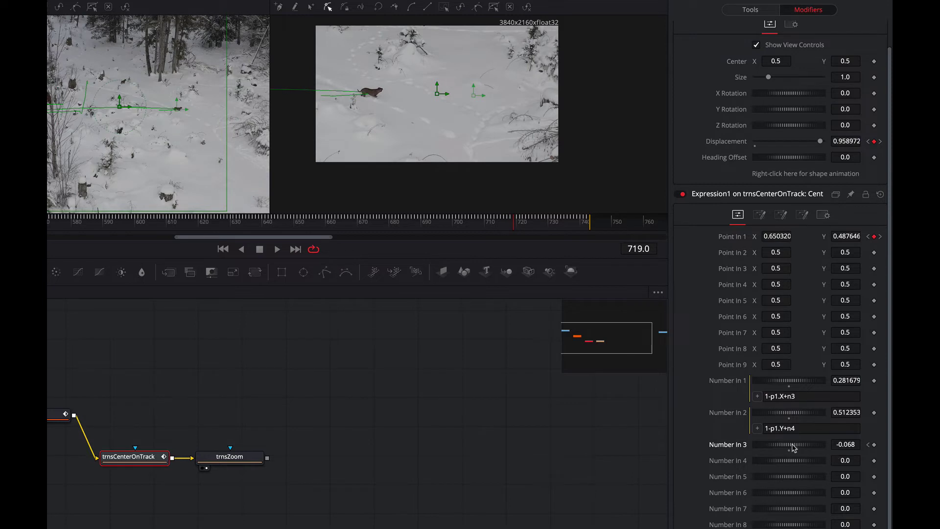
left_click_drag(786, 447, 792, 446)
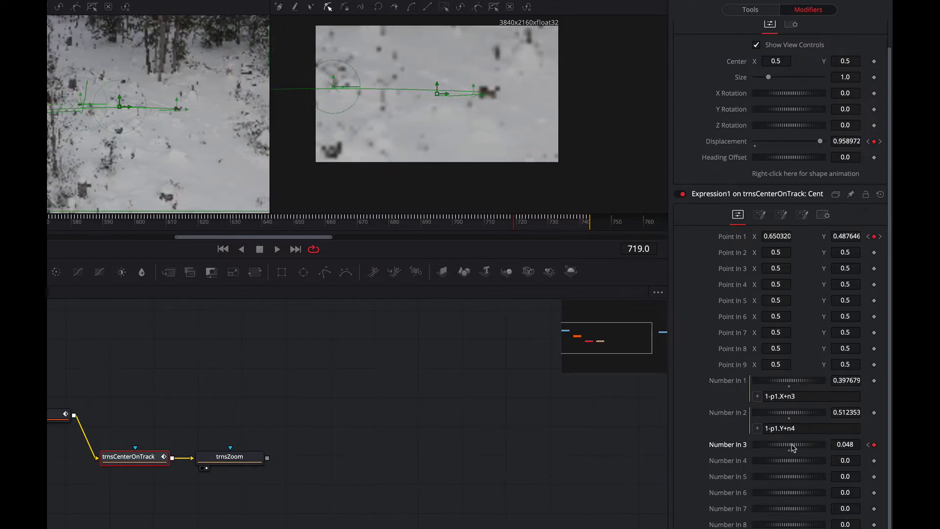
left_click(508, 224)
left_click_drag(508, 225, 390, 230)
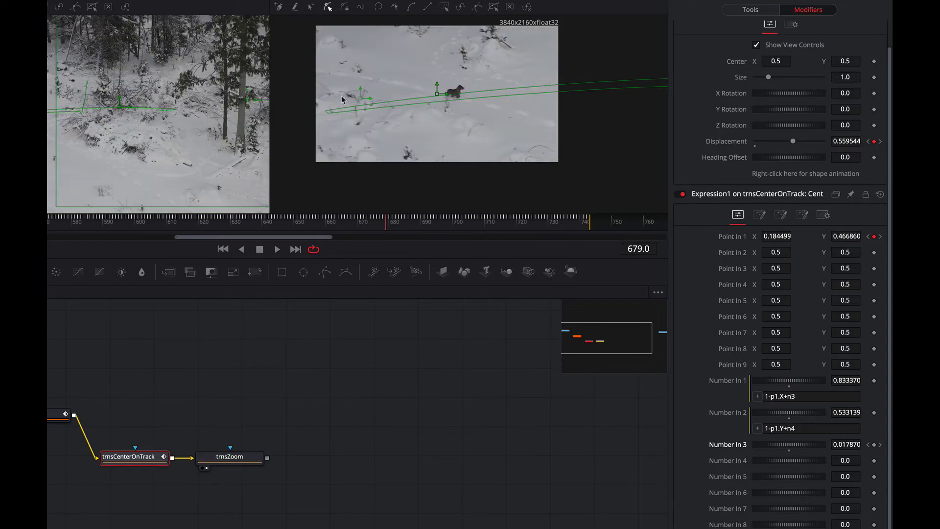
left_click_drag(395, 227, 316, 227)
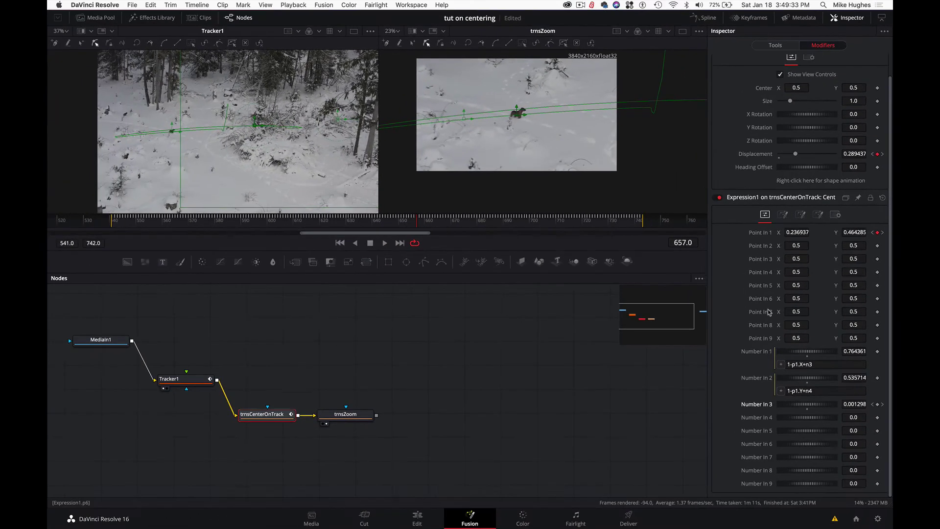
Step: Set Number In 4 to 0.022 to shift the dog vertically, and move the trnsCenterOnTrack and trnsZoom nodes slightly closer to Tracker1
left_click_drag(804, 417, 804, 421)
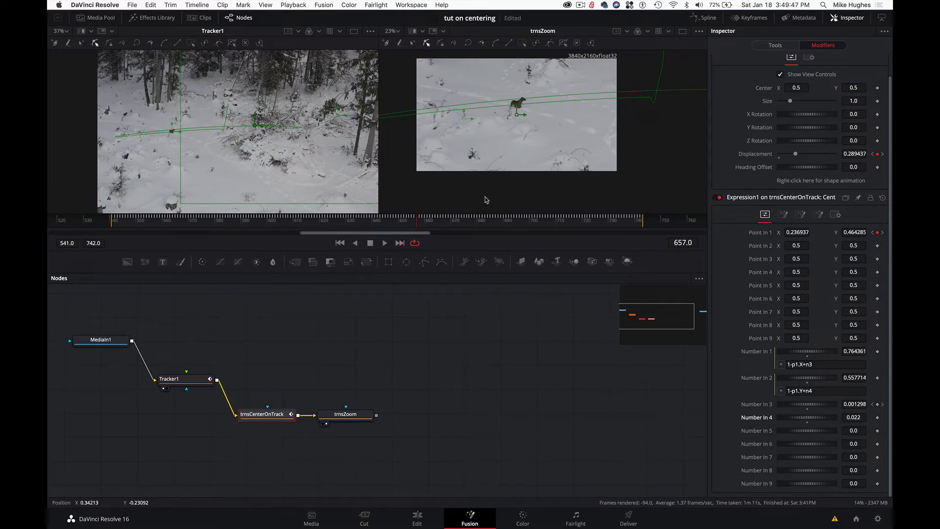
left_click_drag(284, 416, 275, 415)
left_click_drag(339, 416, 330, 416)
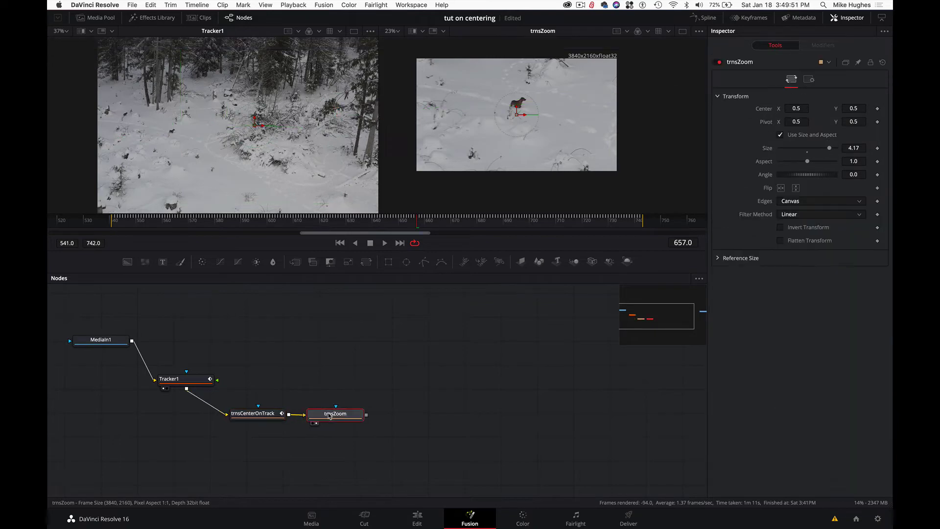
Step: Reduce the trnsZoom size to 1.13 at frame 542 and check the wide framing up to frame 600
left_click_drag(387, 225, 116, 224)
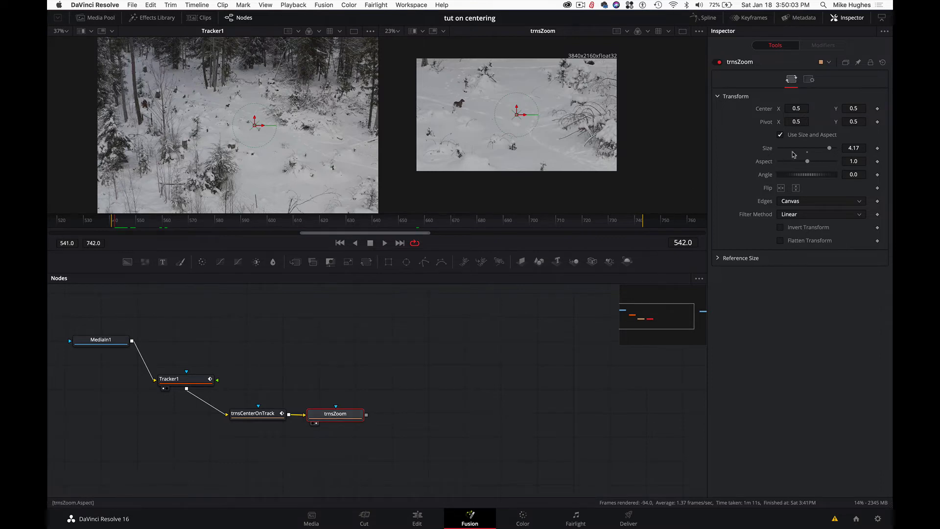
left_click_drag(828, 148, 808, 153)
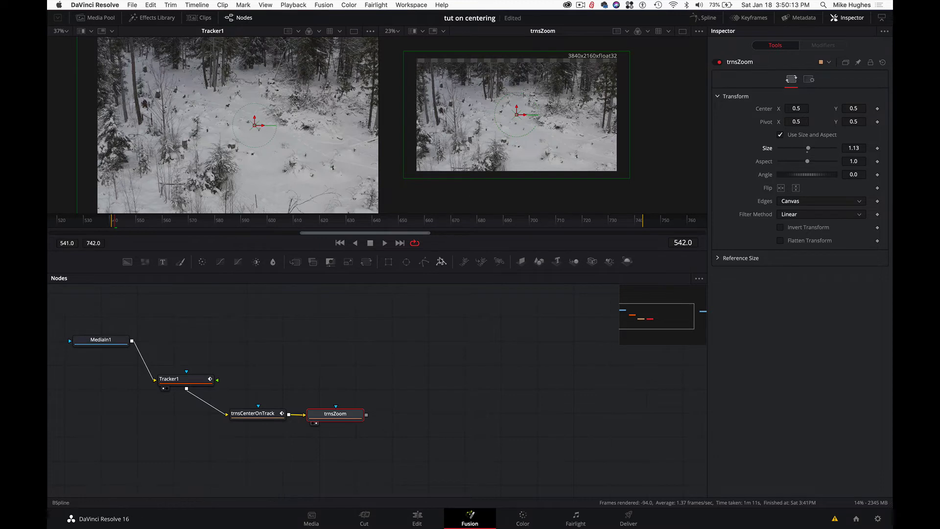
left_click_drag(227, 227, 268, 225)
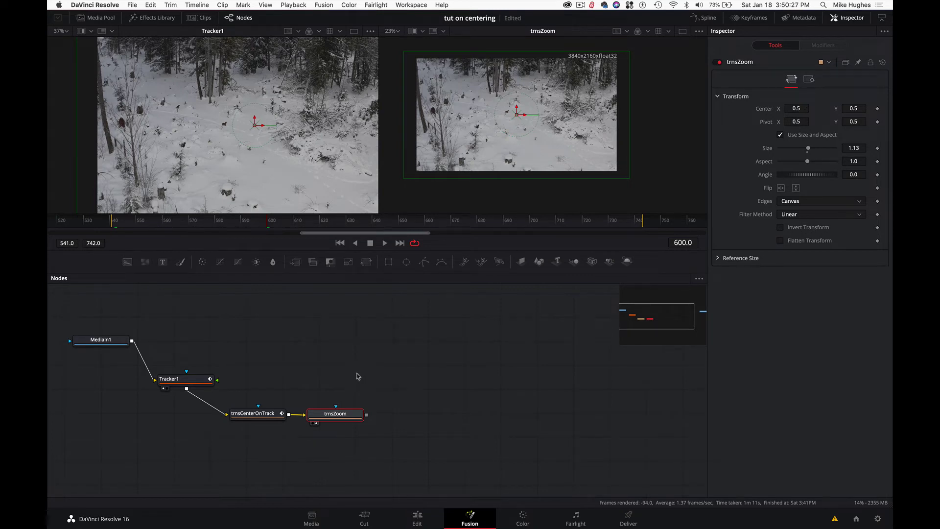
Step: Set the size of trnsZoom to 9.0 for a close-up of the dog
left_click_drag(350, 413, 357, 408)
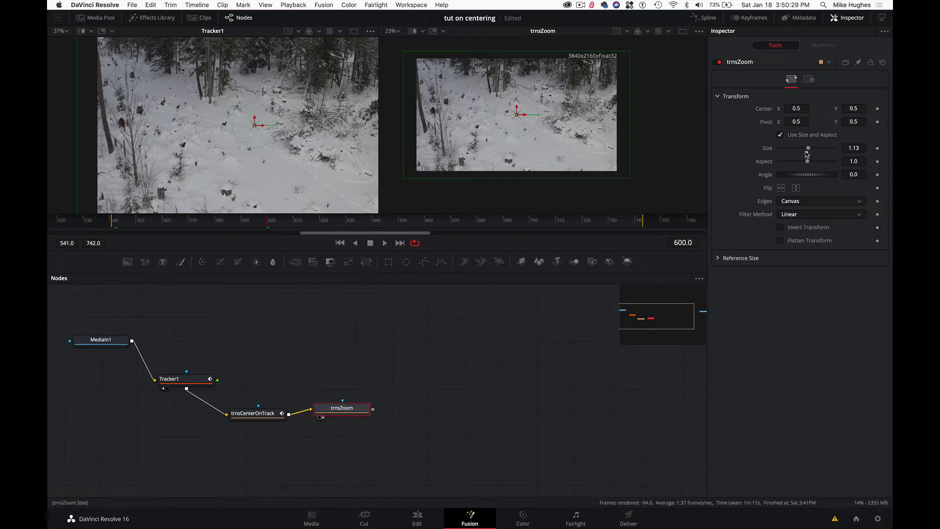
left_click_drag(811, 149, 833, 149)
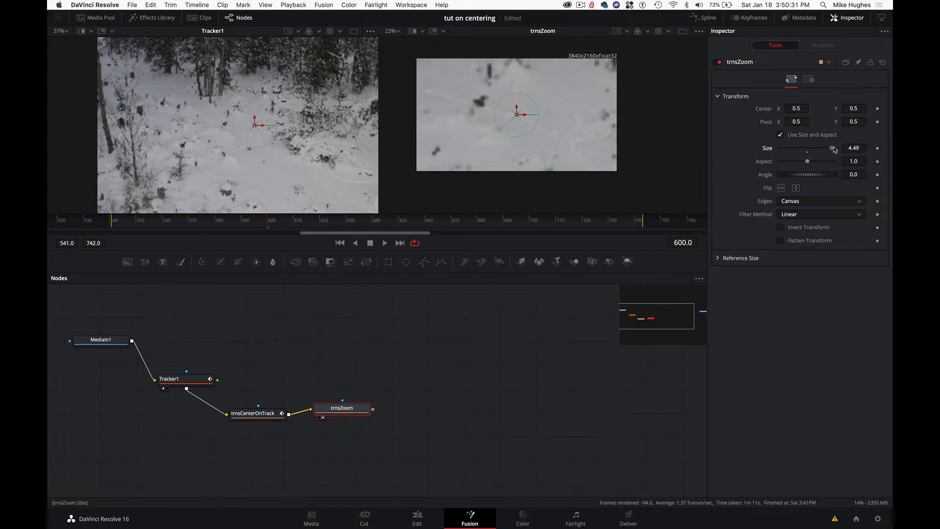
left_click(847, 148)
type("9")
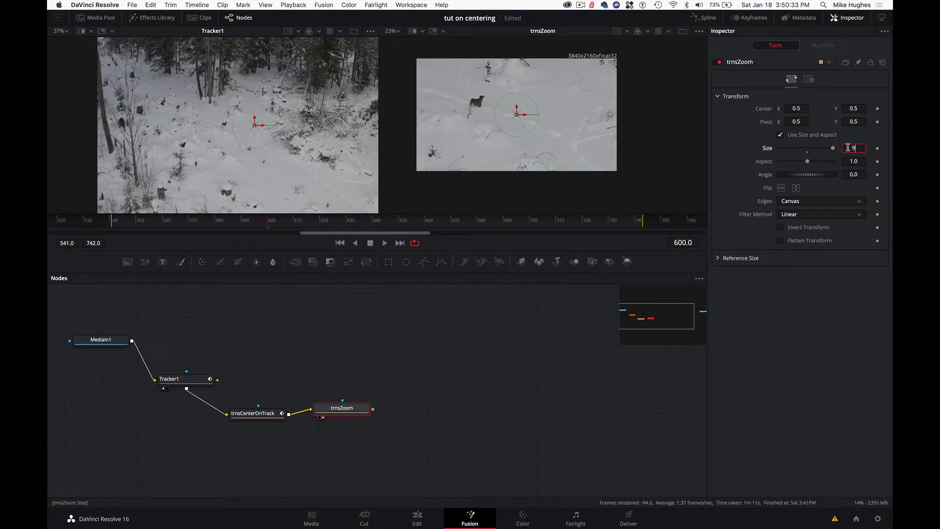
key("Tab")
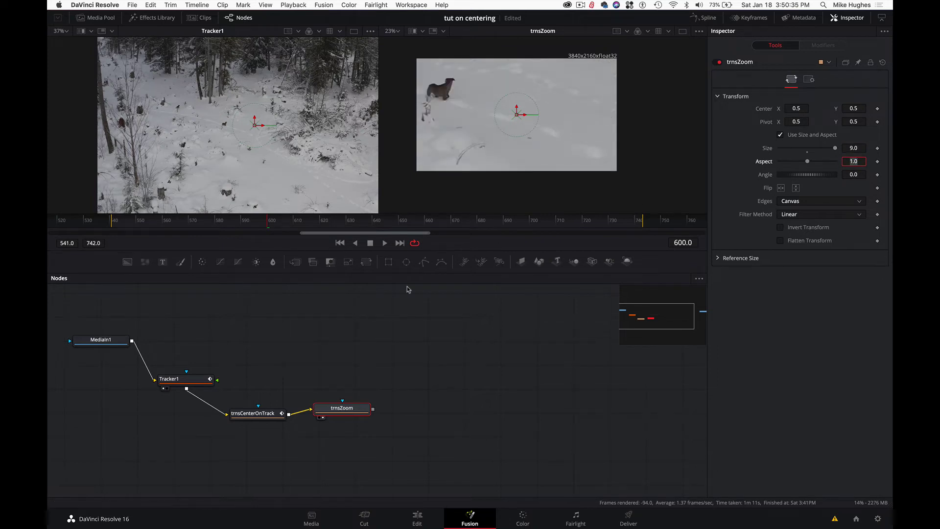
Step: Key Number In 3 of trnsCenterOnTrack at -0.027 on frame 600, and go back to frame 565 to remove its keyframes
left_click(255, 414)
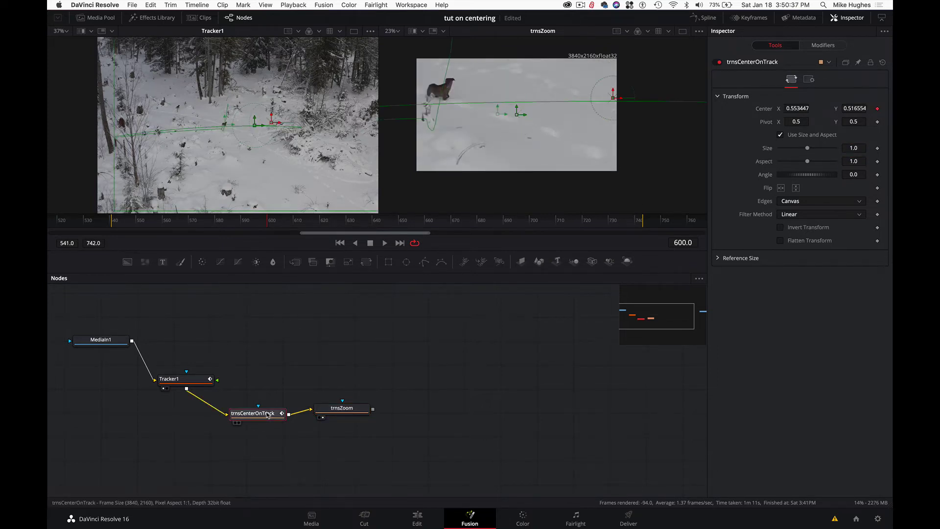
left_click(821, 46)
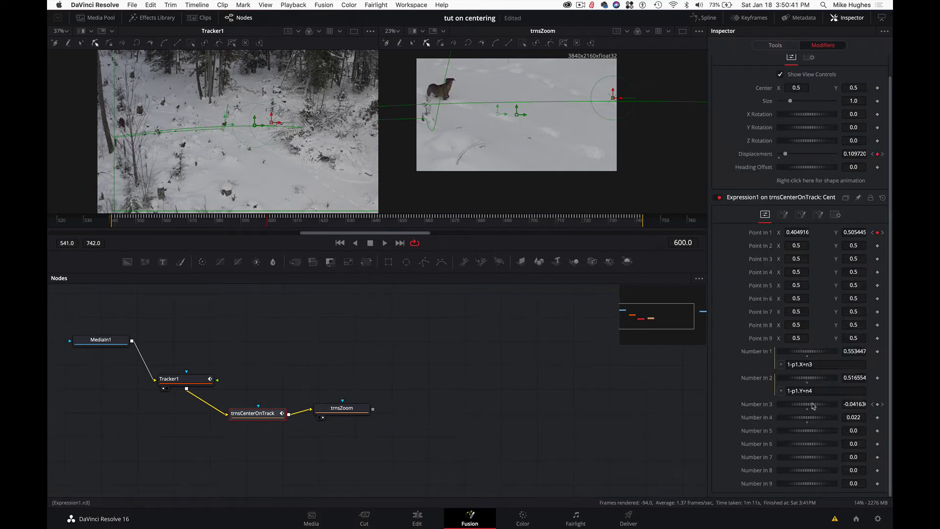
left_click_drag(810, 406, 814, 406)
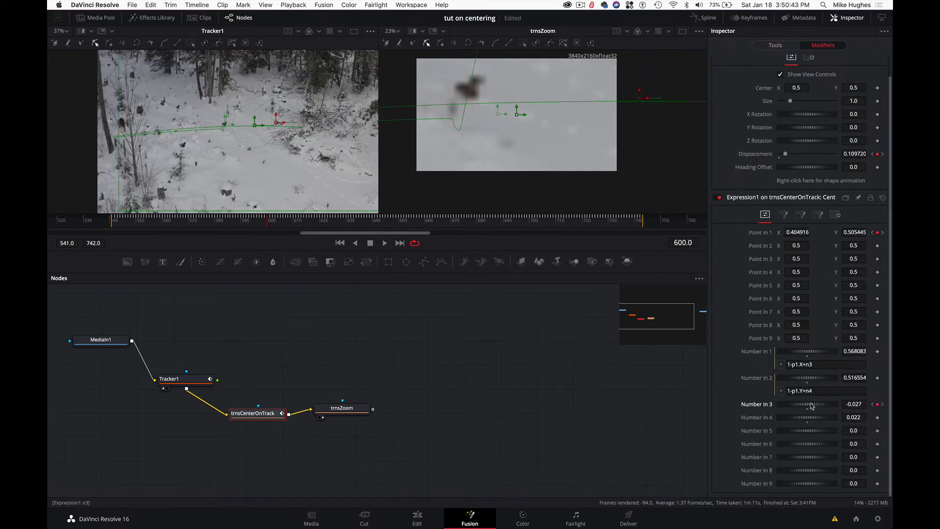
left_click(882, 405)
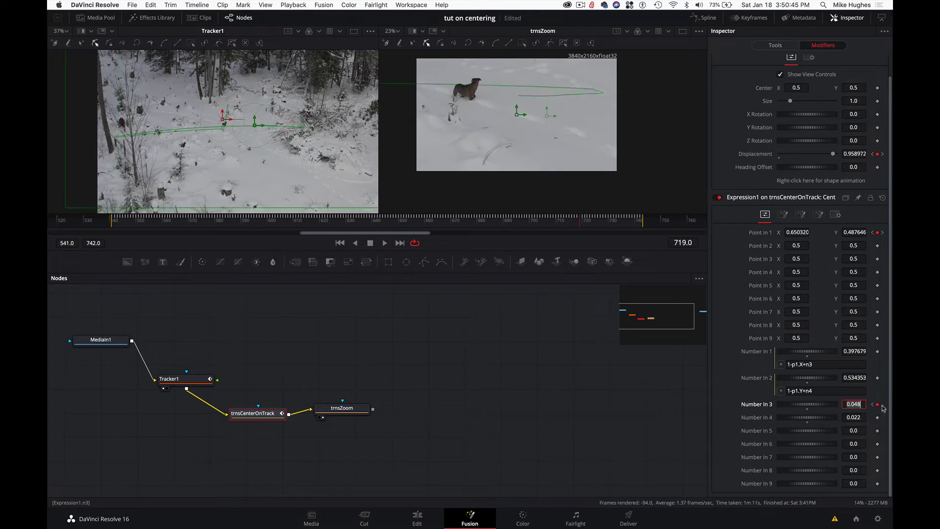
left_click(872, 404)
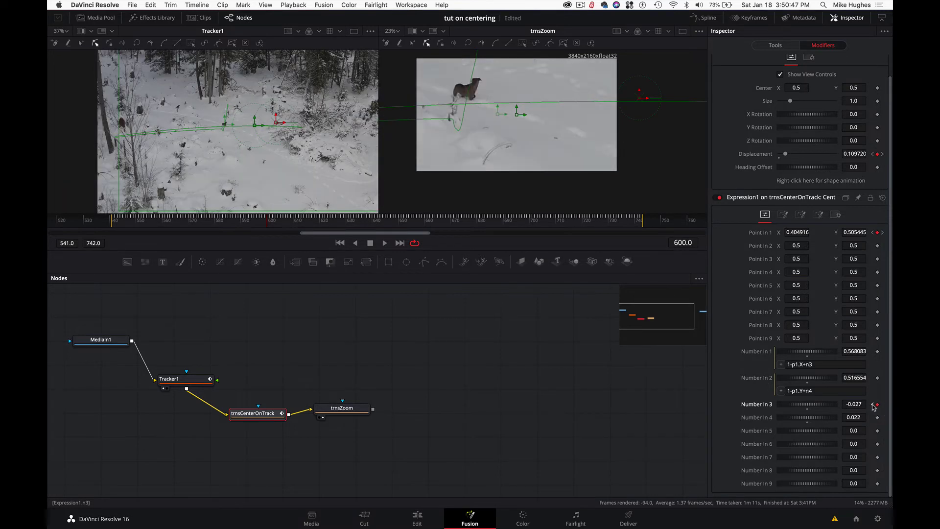
left_click(872, 405)
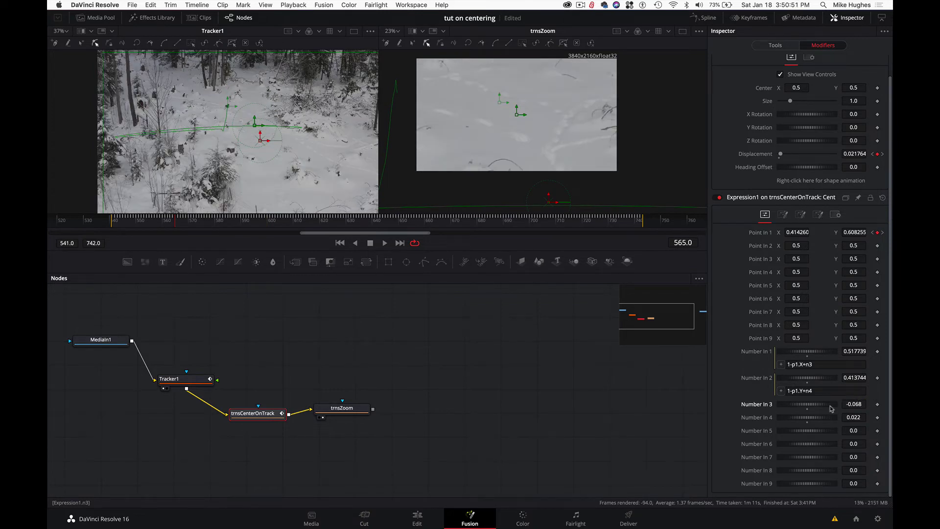
Step: Set Number In 3 to -0.025 and Number In 4 to 0.008, and check the close-up framing at frame 600
left_click_drag(798, 406, 801, 406)
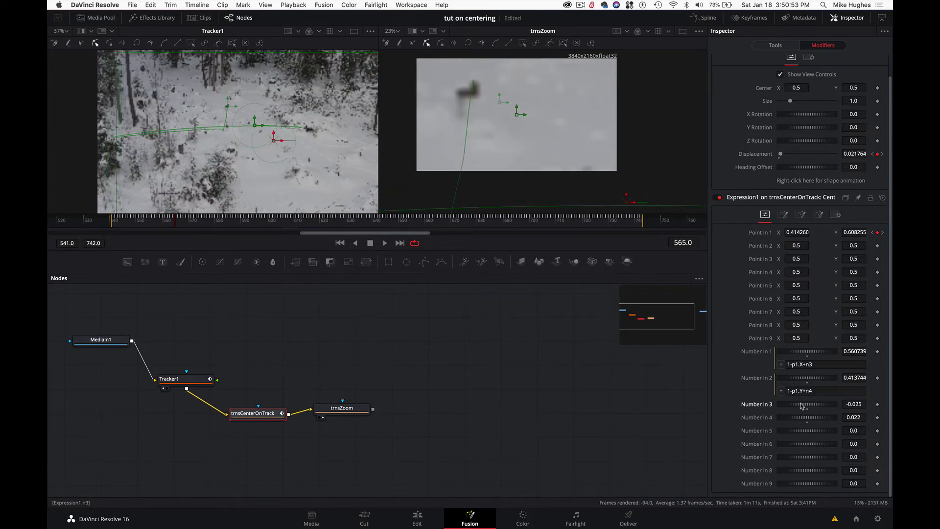
left_click_drag(810, 416, 810, 420)
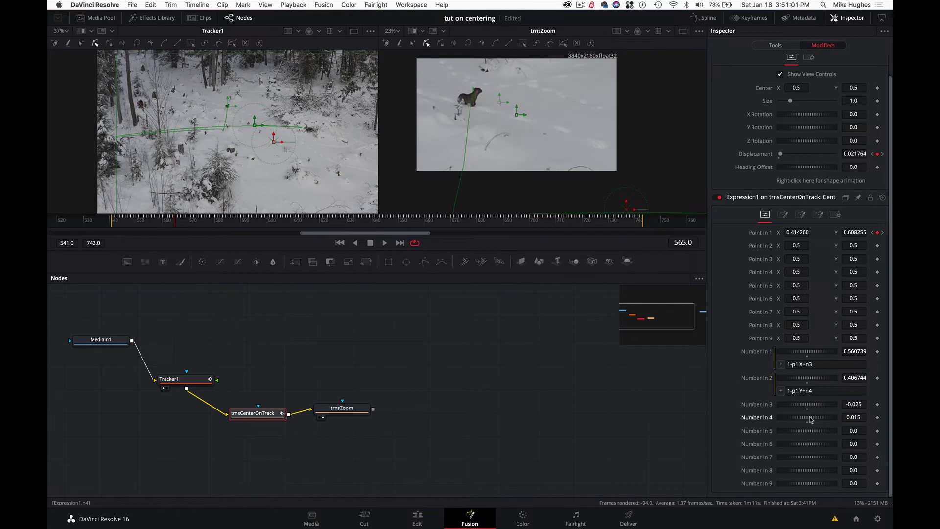
left_click_drag(810, 419, 809, 420)
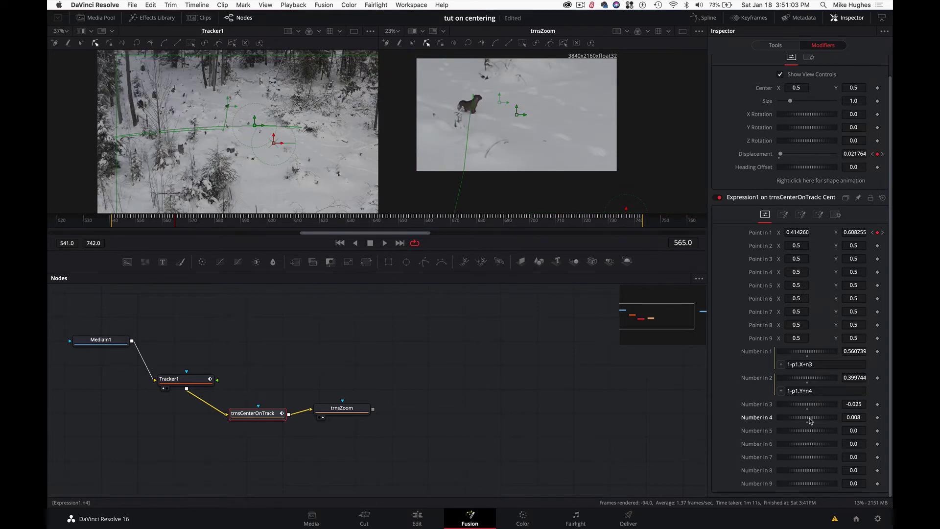
left_click(273, 229)
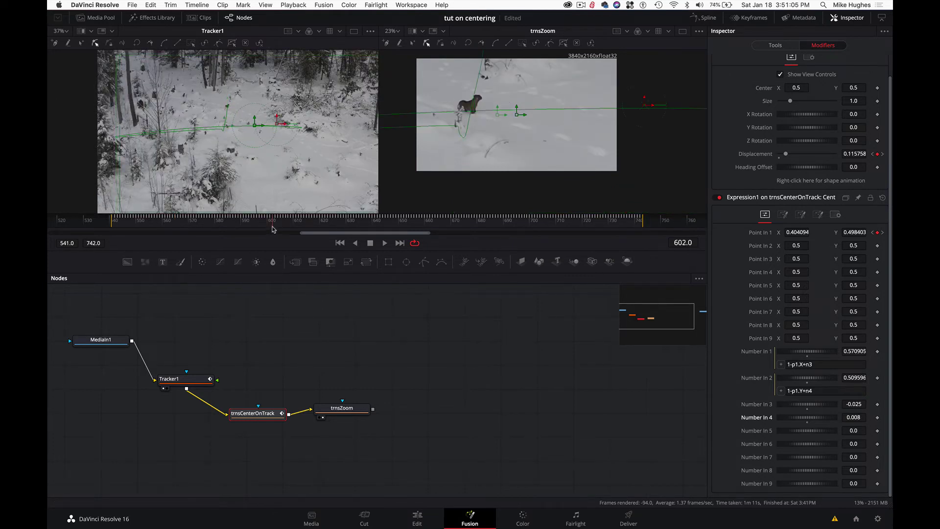
left_click(677, 243)
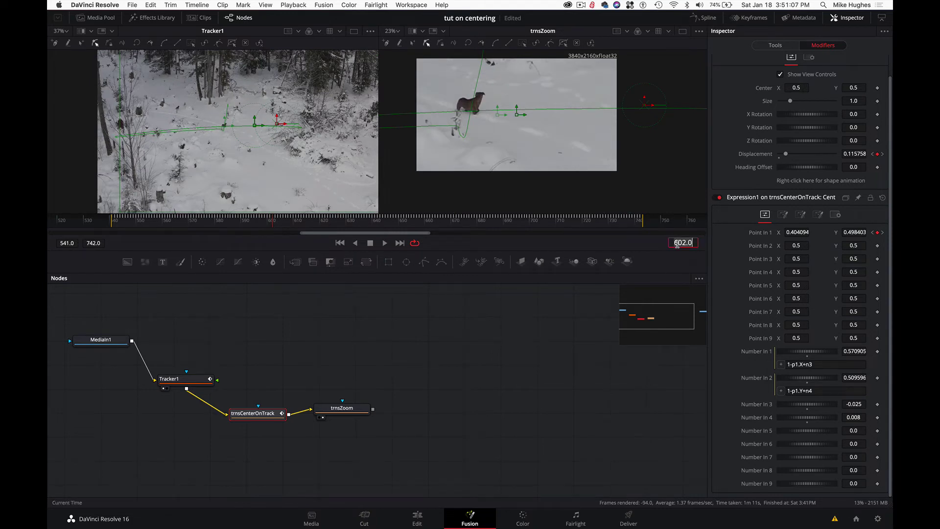
type("600")
key("Return")
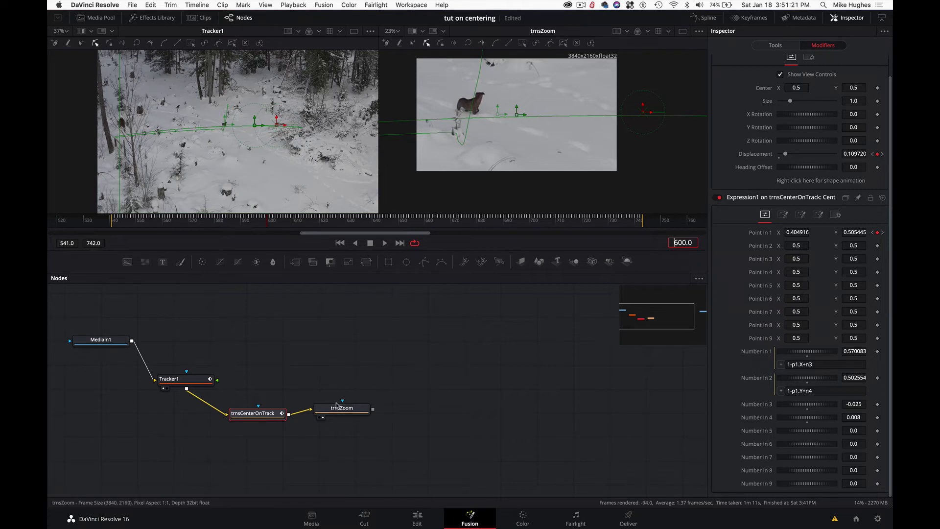
Step: Open the Keyframes editor, fit the node tracks in view to examine them, and close the editor
mouse_move(336, 404)
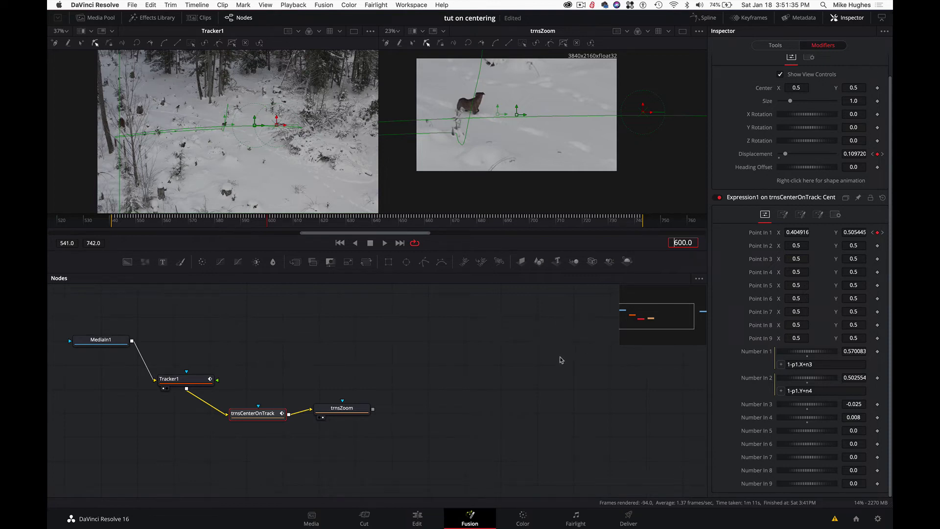
left_click(749, 17)
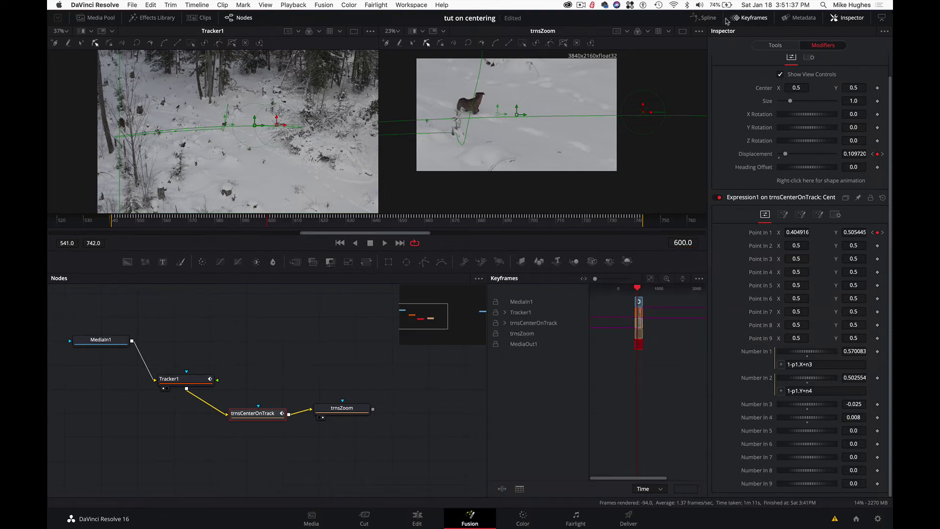
scroll(620, 364, "right", 1)
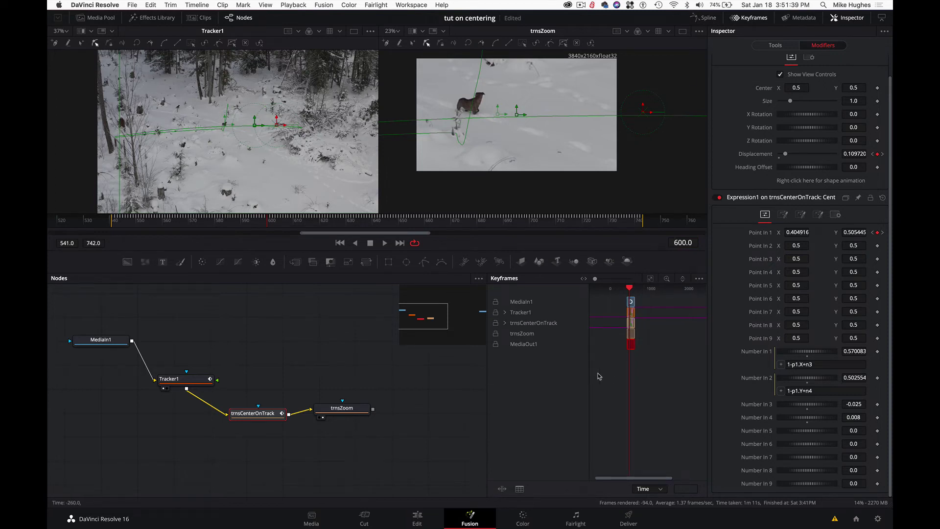
left_click_drag(585, 371, 572, 371)
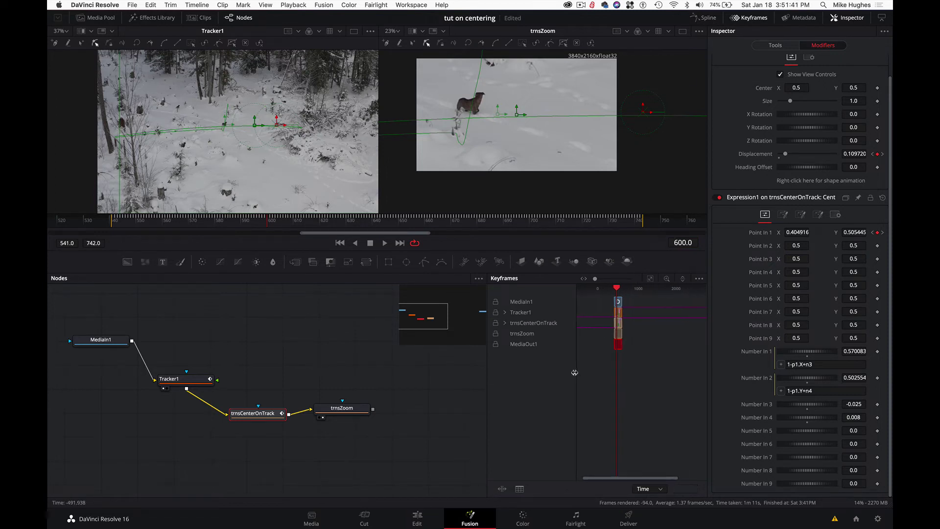
left_click(651, 279)
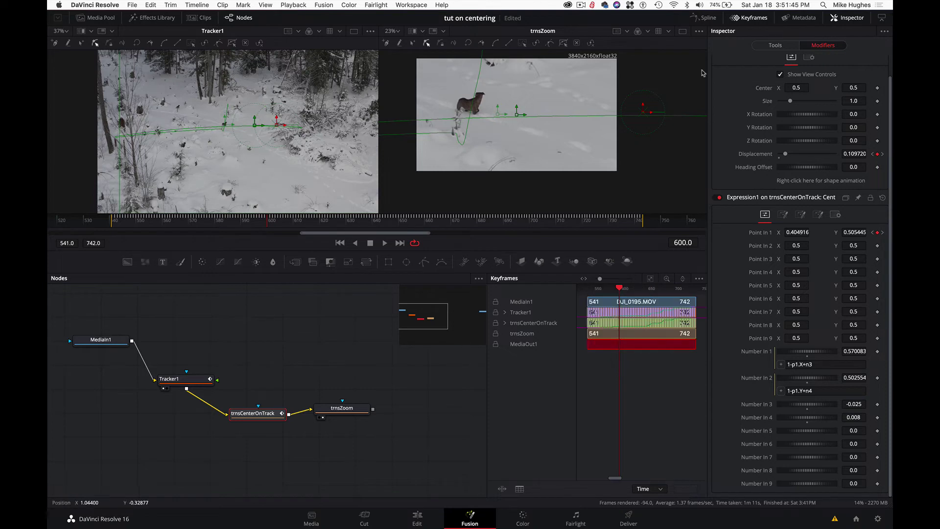
left_click(748, 18)
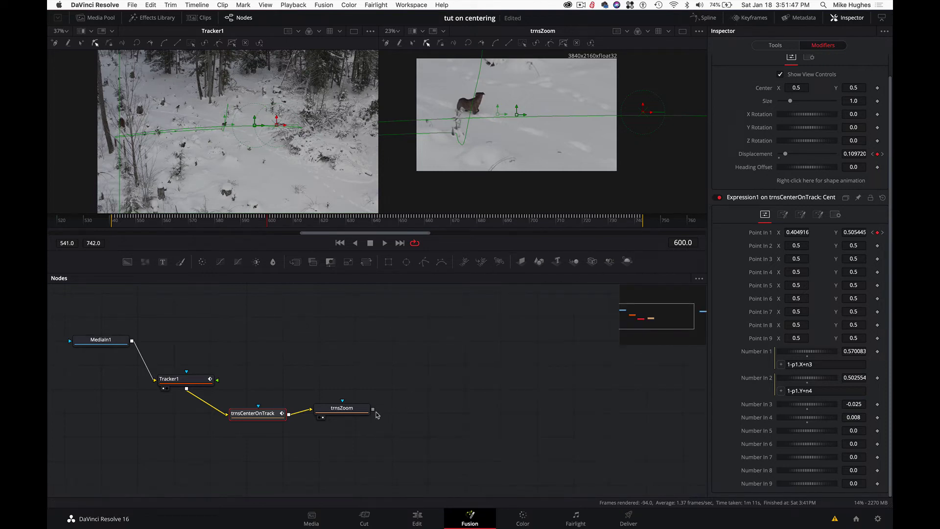
Step: Add a Merge node beyond trnsZoom and connect the trnsZoom output to its background input
left_click_drag(343, 409, 346, 394)
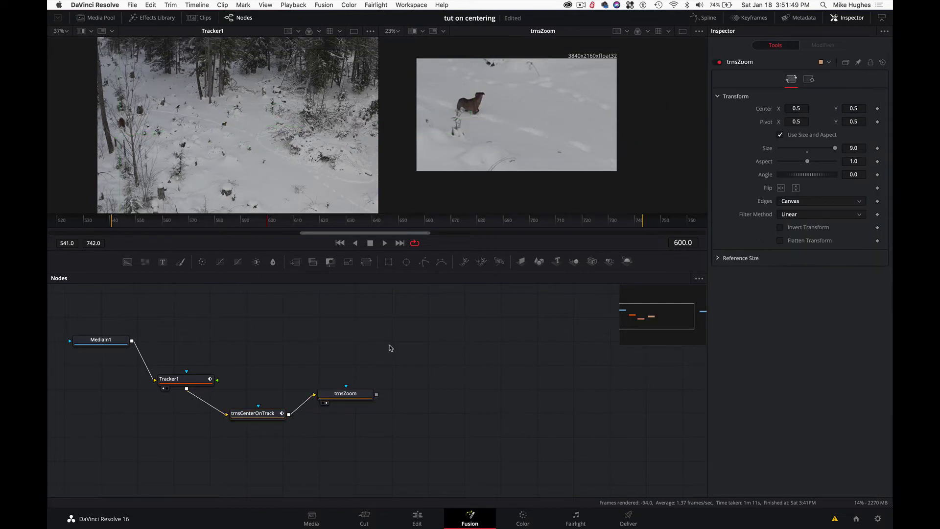
key("shift+space")
type("trans")
key("BackSpace")
key("BackSpace")
key("BackSpace")
key("BackSpace")
key("BackSpace")
type("merg")
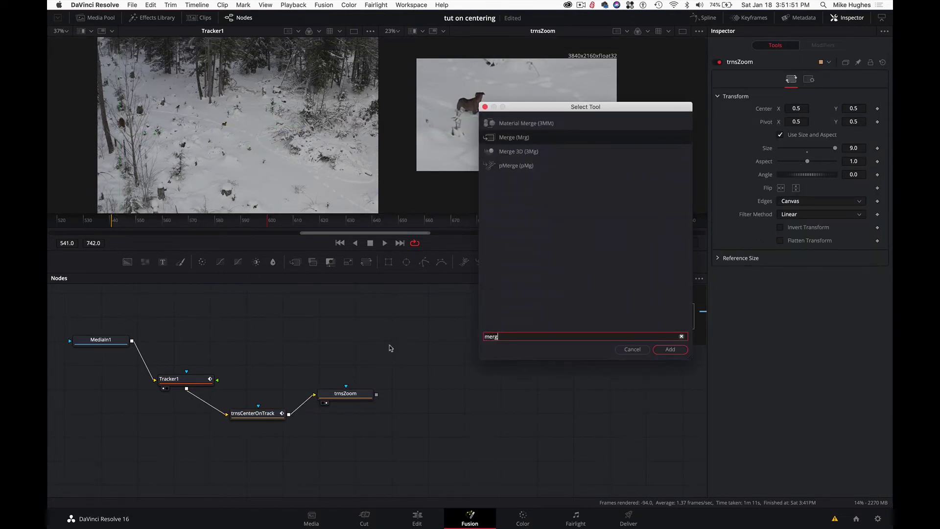
key("Return")
left_click_drag(391, 348, 418, 357)
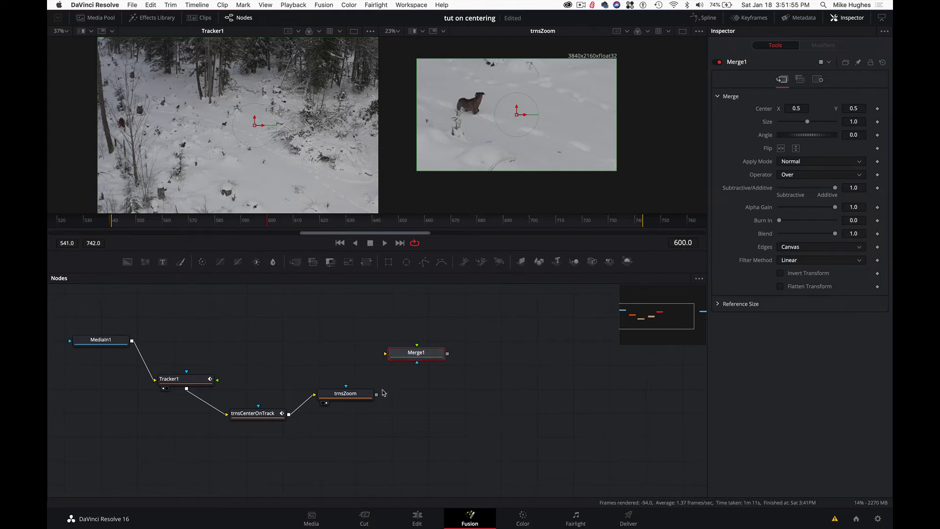
left_click_drag(376, 394, 406, 359)
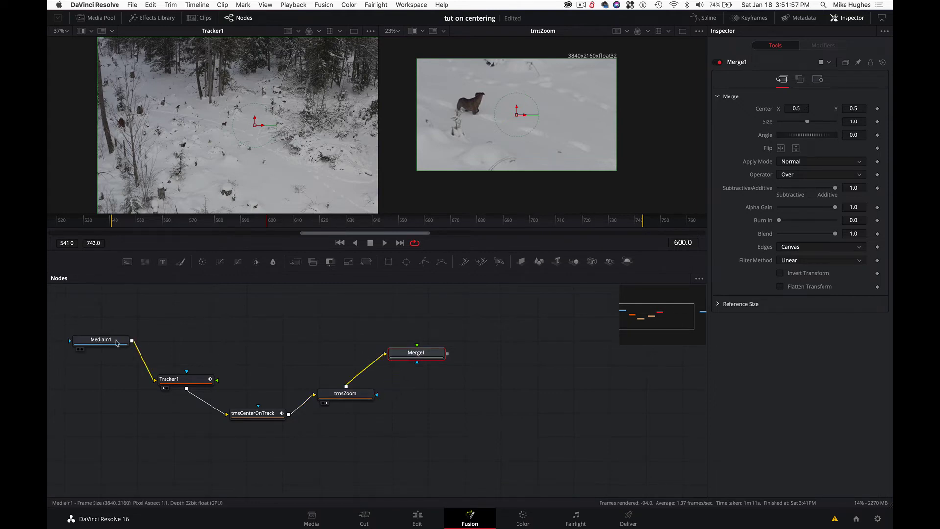
Step: Connect MediaIn1 to Merge1 and swap the Merge inputs so MediaIn1 is the background and trnsZoom the foreground
left_click_drag(132, 340, 401, 355)
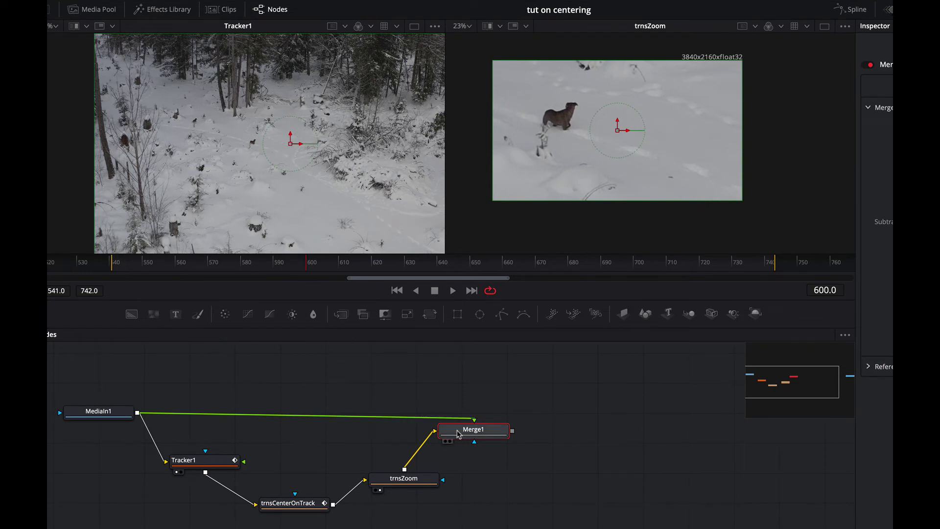
key("ctrl+t")
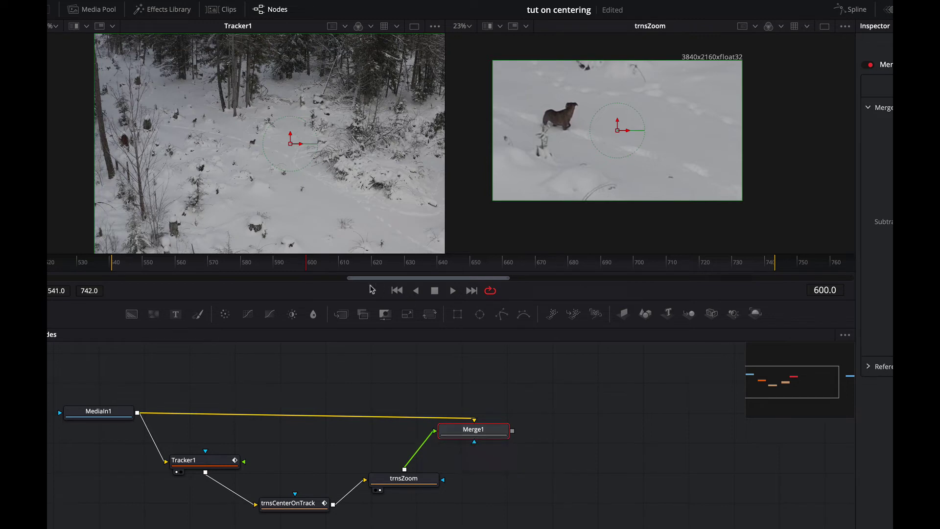
Step: Go to frame 560 and insert a Transform node on the connection between MediaIn1 and Merge1
left_click(300, 264)
left_click_drag(301, 265, 178, 271)
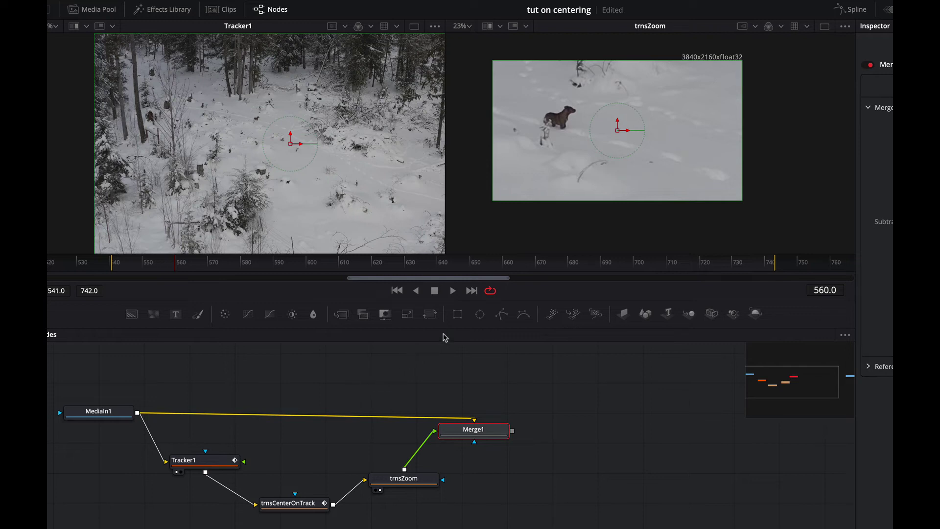
left_click_drag(211, 463, 213, 483)
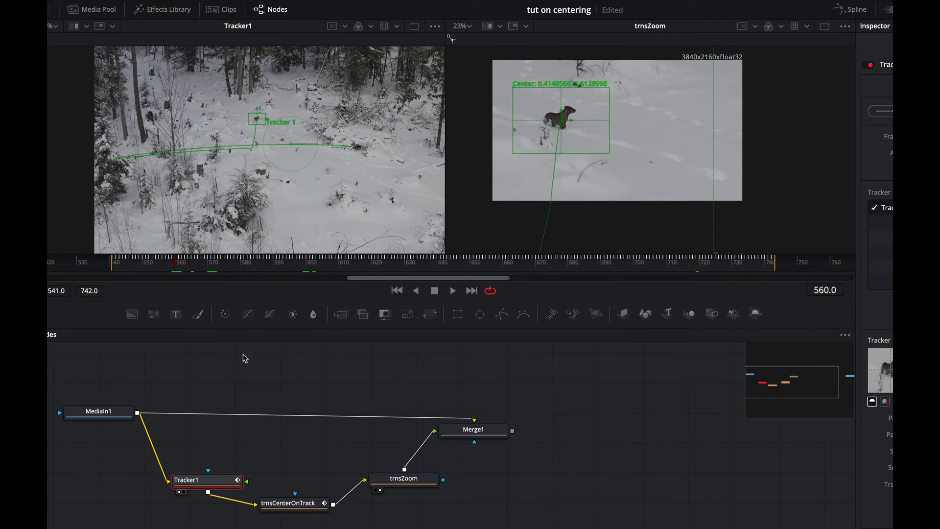
left_click(208, 388)
key("shift+space")
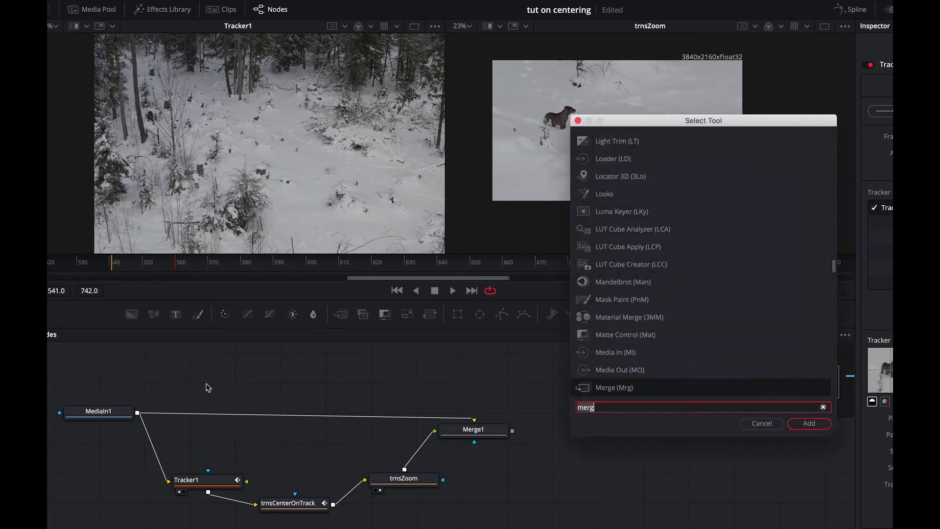
type("tran")
key("Return")
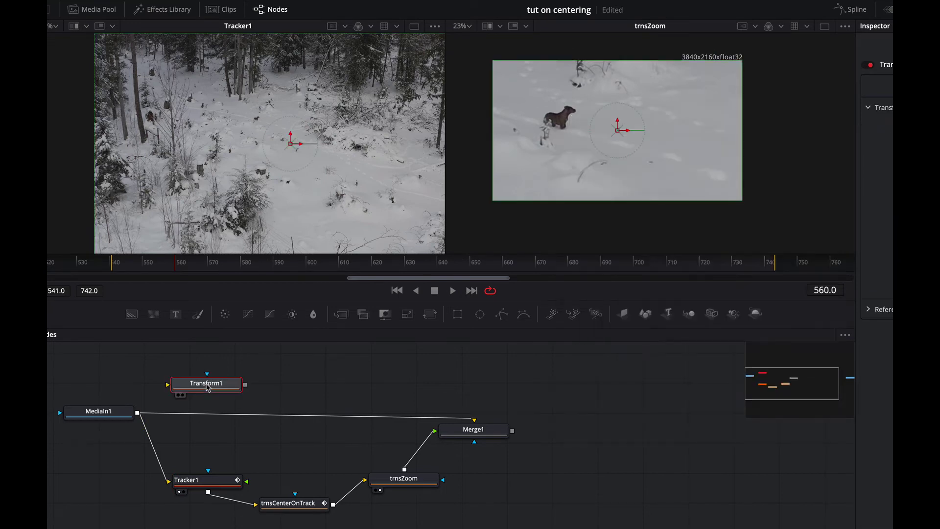
left_click_drag(211, 387, 263, 418)
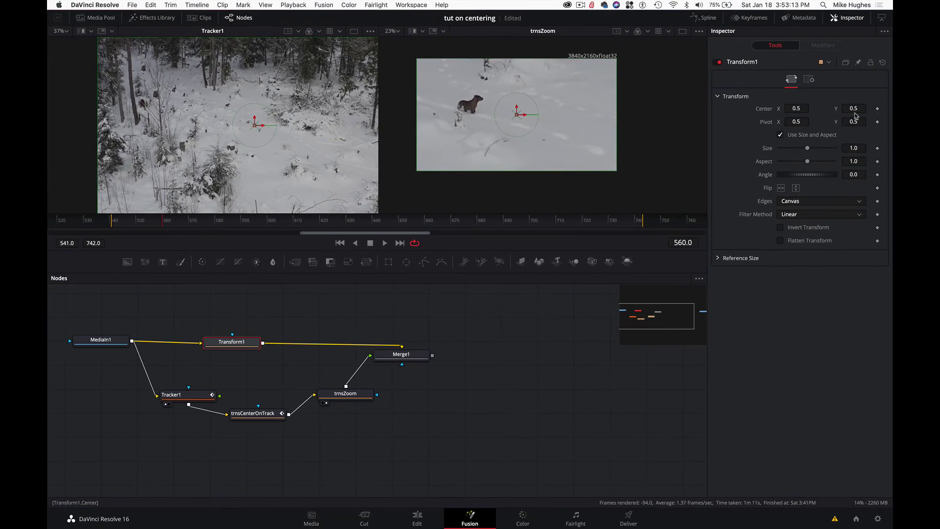
Step: Key Transform1's Center and Size at frame 560, and move to frame 600
left_click(877, 109)
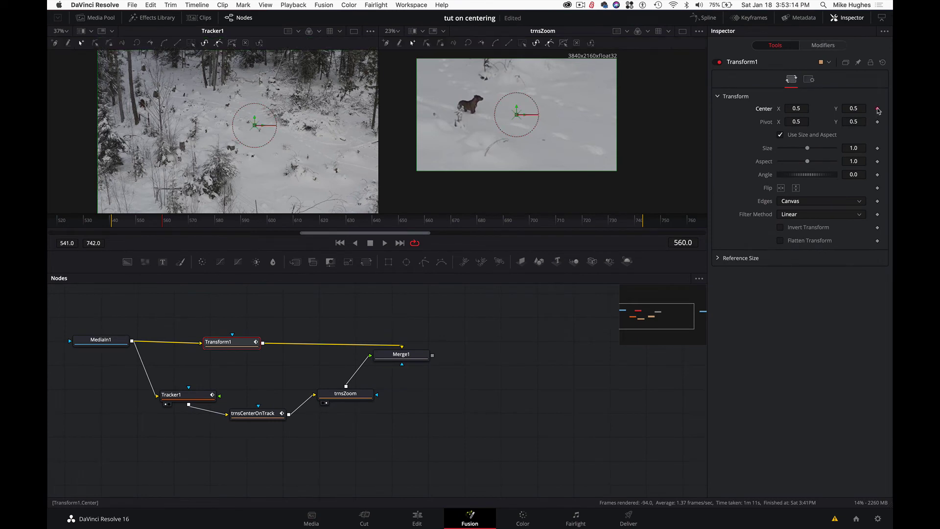
left_click(877, 148)
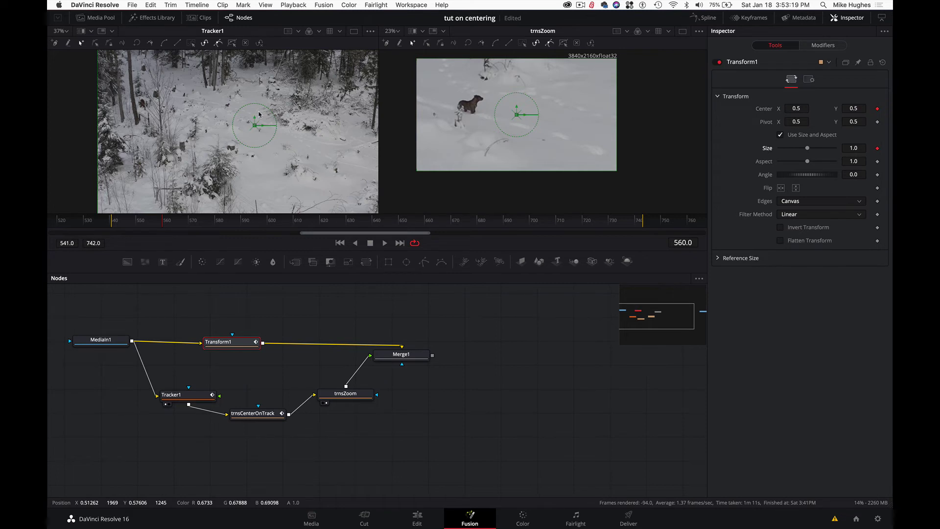
left_click_drag(163, 224, 268, 223)
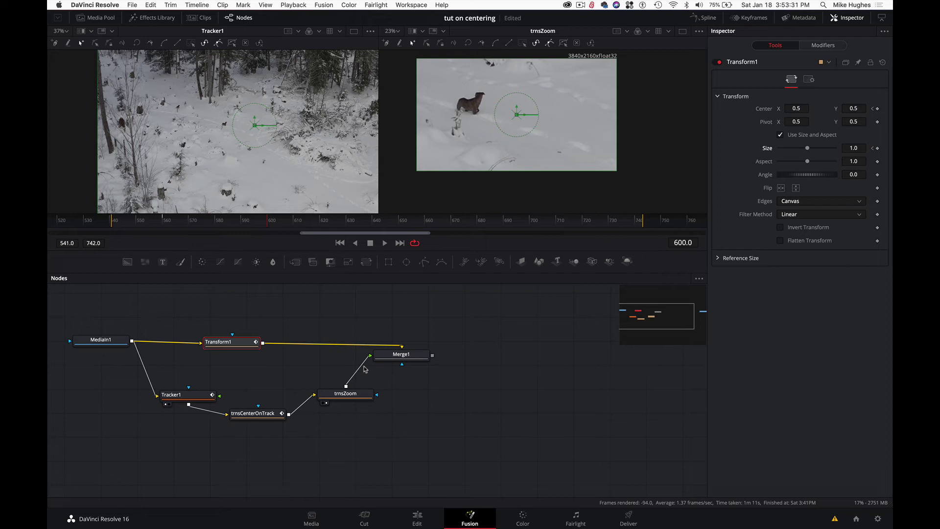
Step: With Transform1 and Merge1 in the viewers, set Transform1's Size to 9.0 at frame 600 and save the project
left_click(382, 363)
left_click_drag(807, 149, 824, 148)
left_click_drag(287, 180, 287, 181)
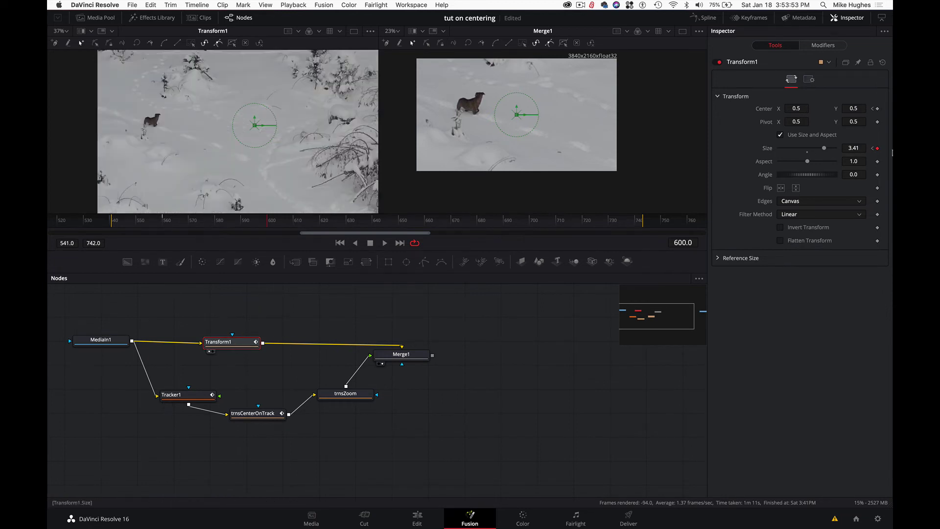
left_click(849, 148)
type("9")
key("Tab")
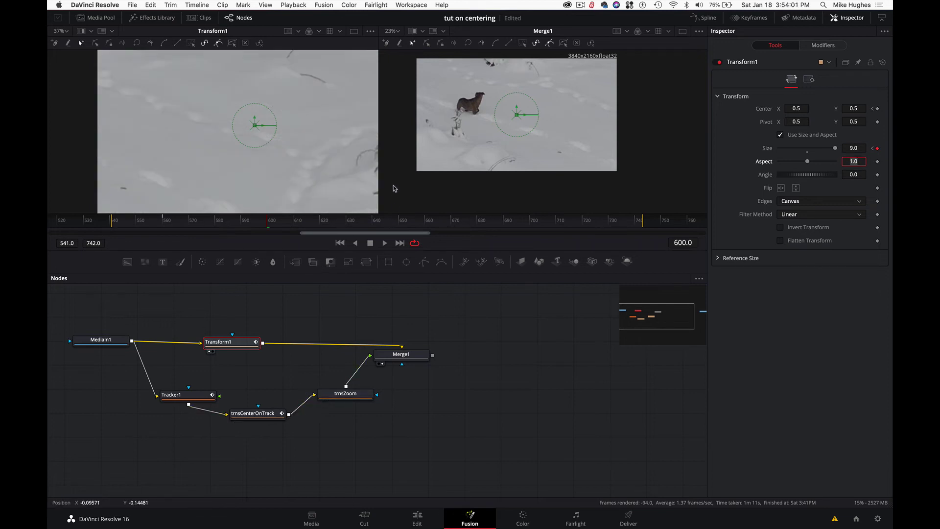
key("super+s")
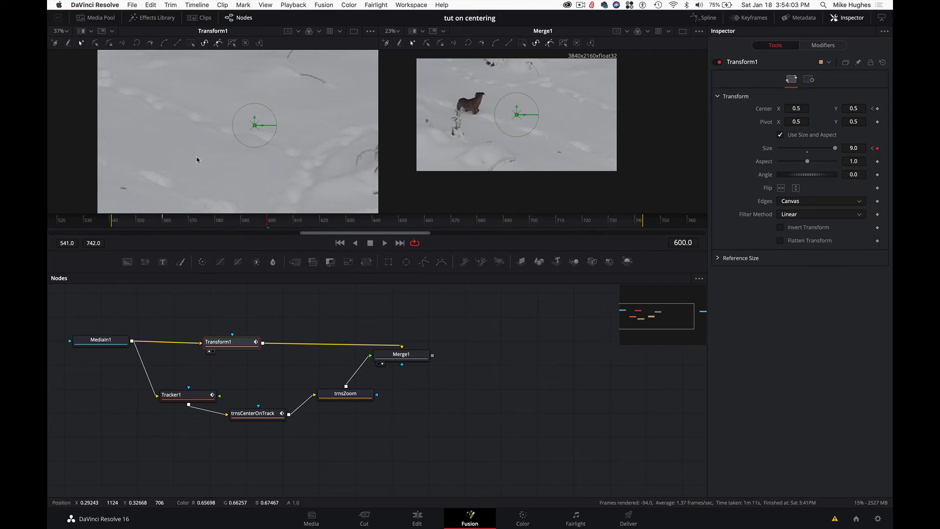
Step: Shift Transform1's Center to about X 1.04, Y 0.545 at frame 600 to bring the dog into the close-up
left_click_drag(792, 106, 836, 105)
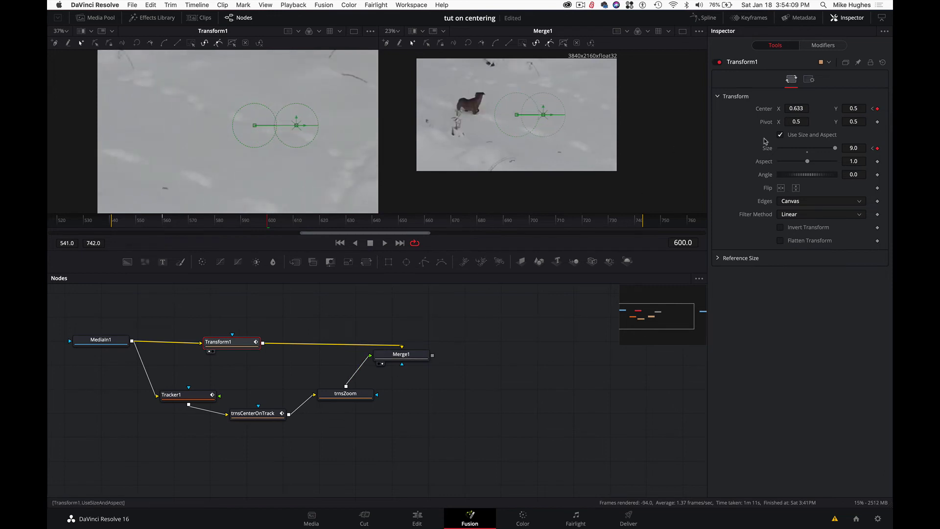
left_click_drag(847, 109, 868, 109)
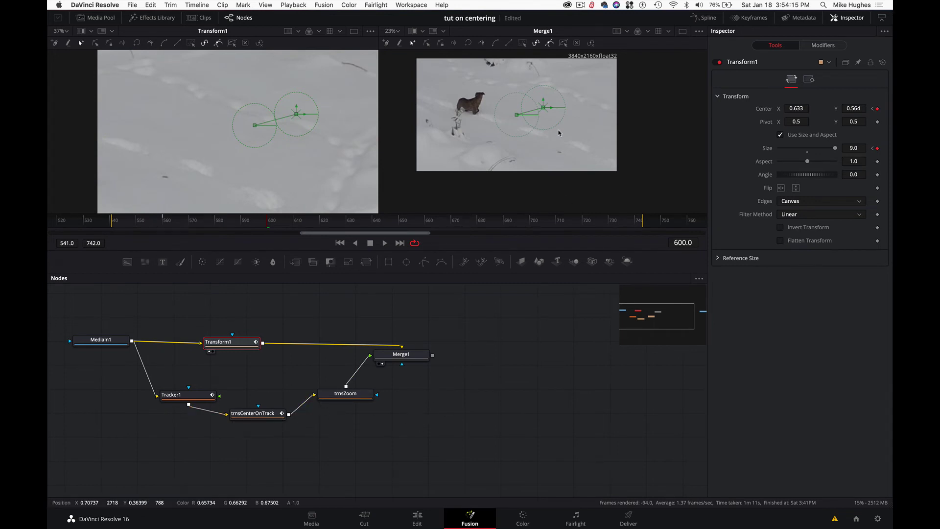
scroll(270, 115, "down", 2)
scroll(270, 116, "down", 2)
left_click_drag(287, 115, 352, 117)
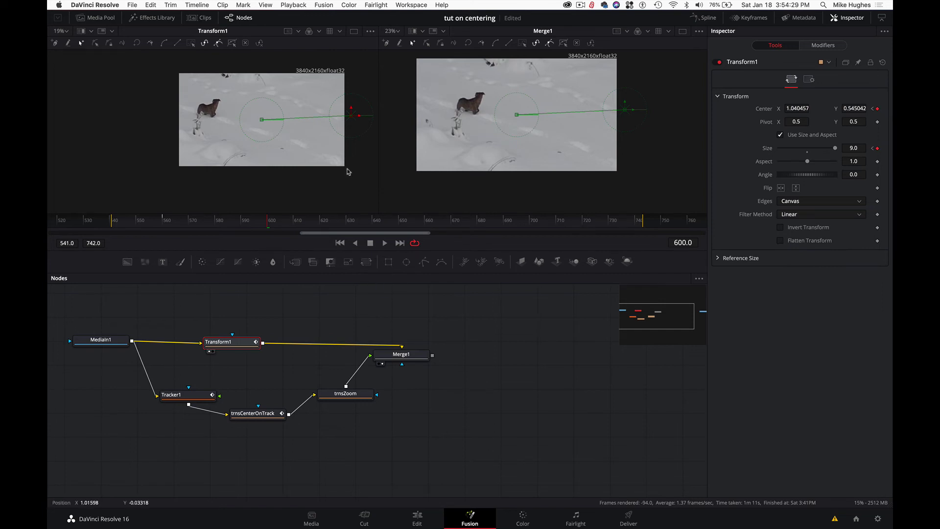
Step: Check the expression offsets of trnsCenterOnTrack, and set Merge1's Apply Mode to Difference
left_click(268, 418)
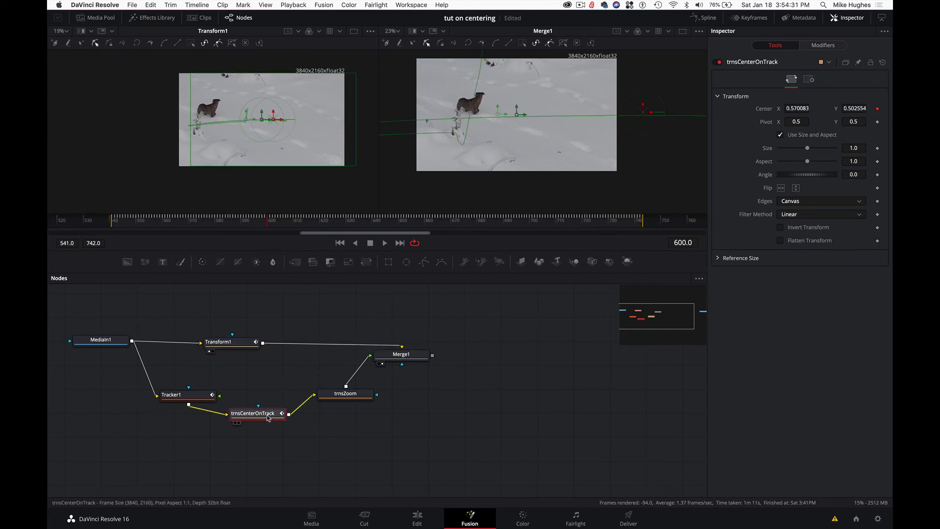
left_click(822, 45)
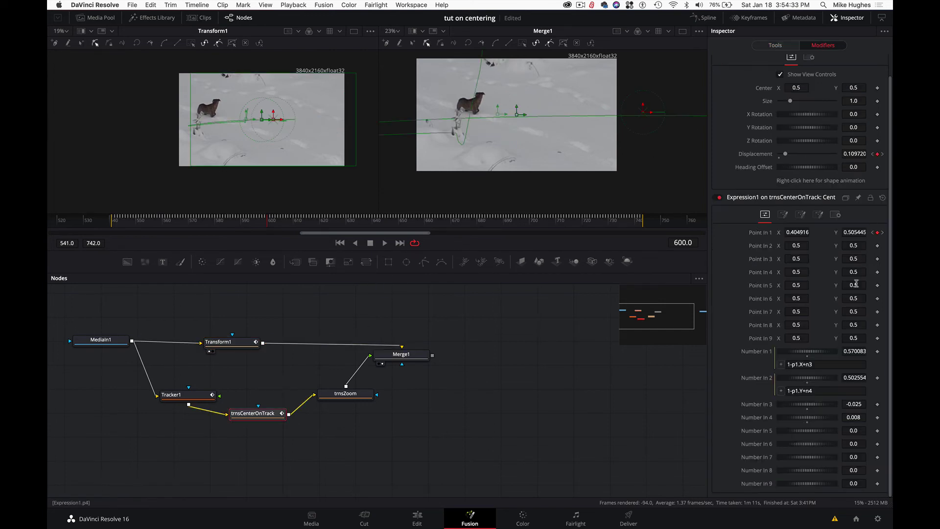
left_click(420, 360)
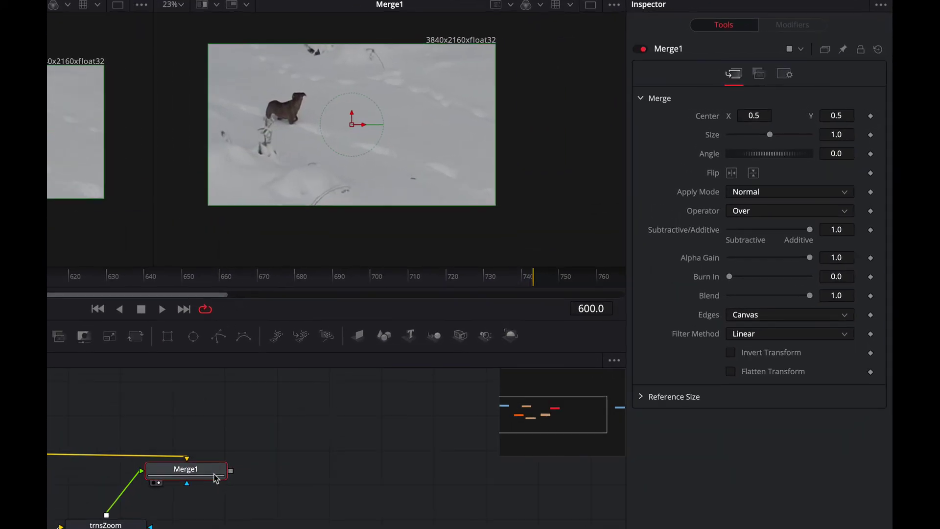
left_click(821, 196)
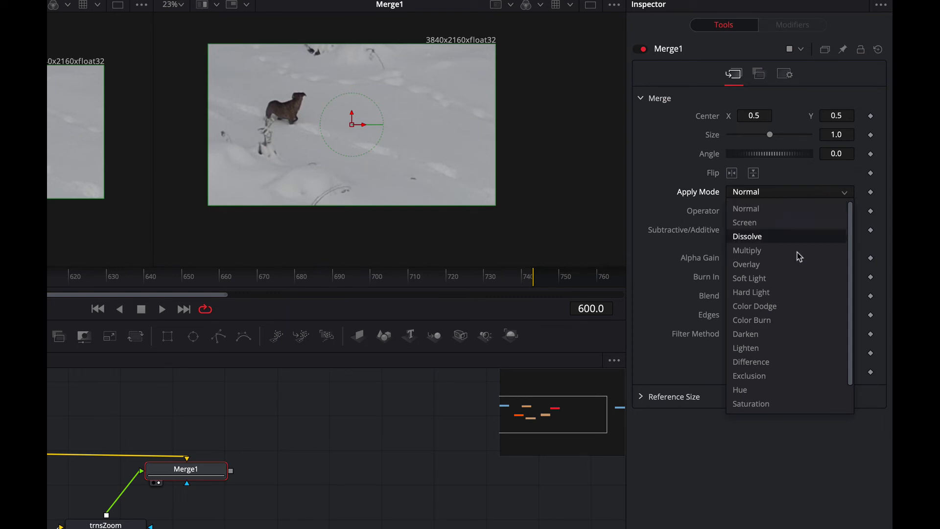
left_click(773, 362)
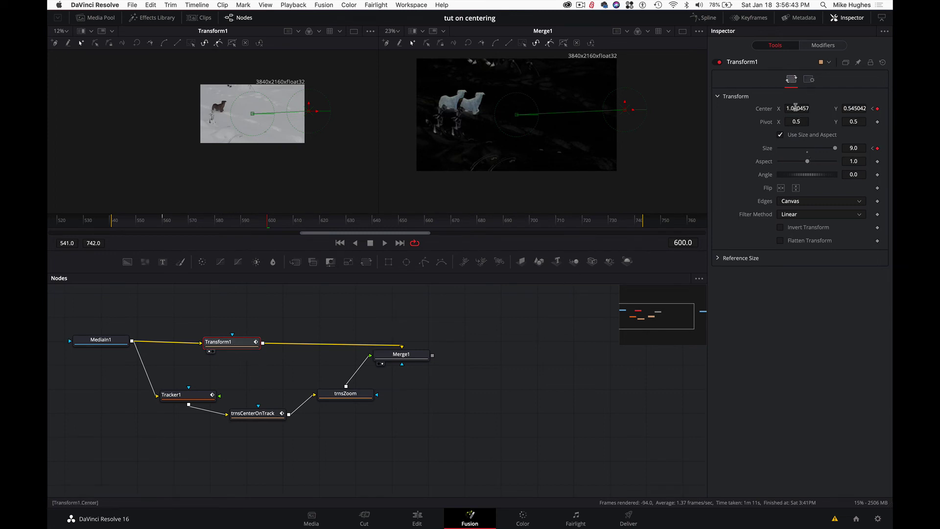
Step: Fine-tune Transform1's Center X and Y at frame 600 to align its image with trnsZoom in the difference view
left_click_drag(795, 107, 835, 108)
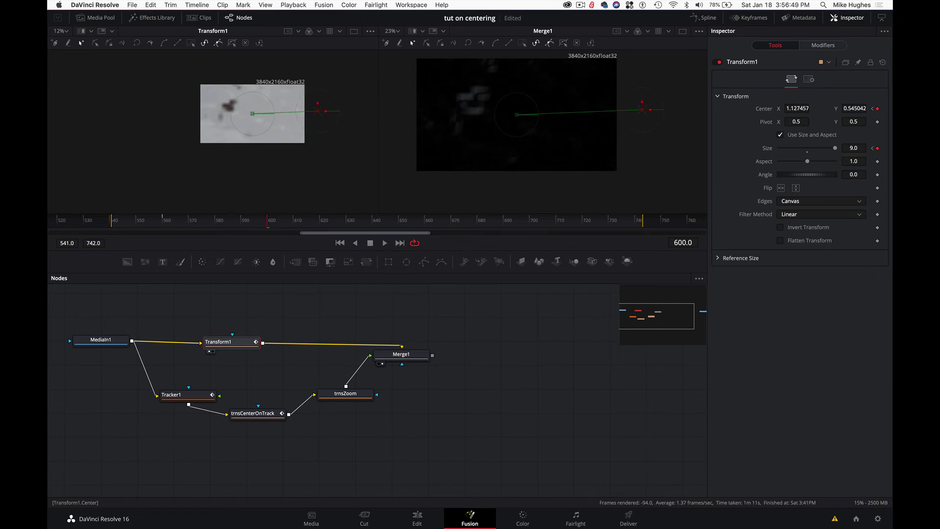
left_click_drag(854, 108, 852, 108)
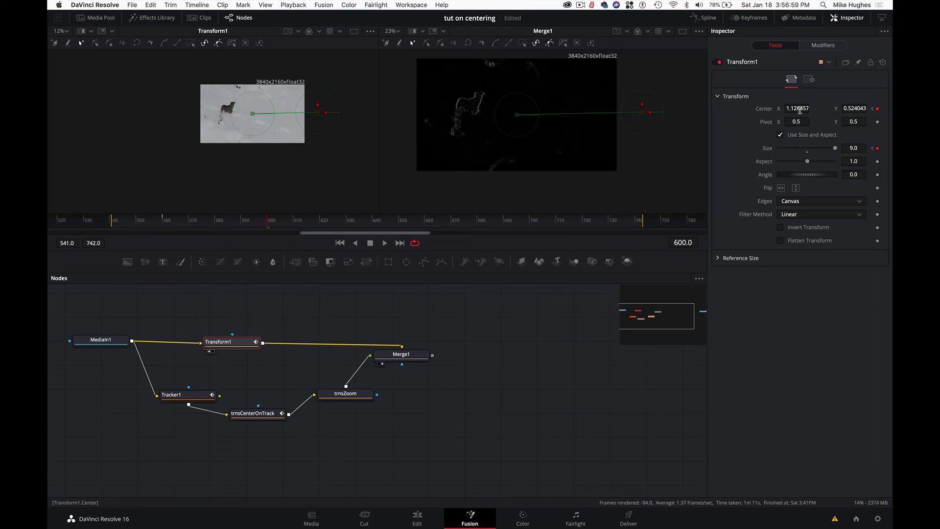
left_click_drag(798, 108, 798, 109)
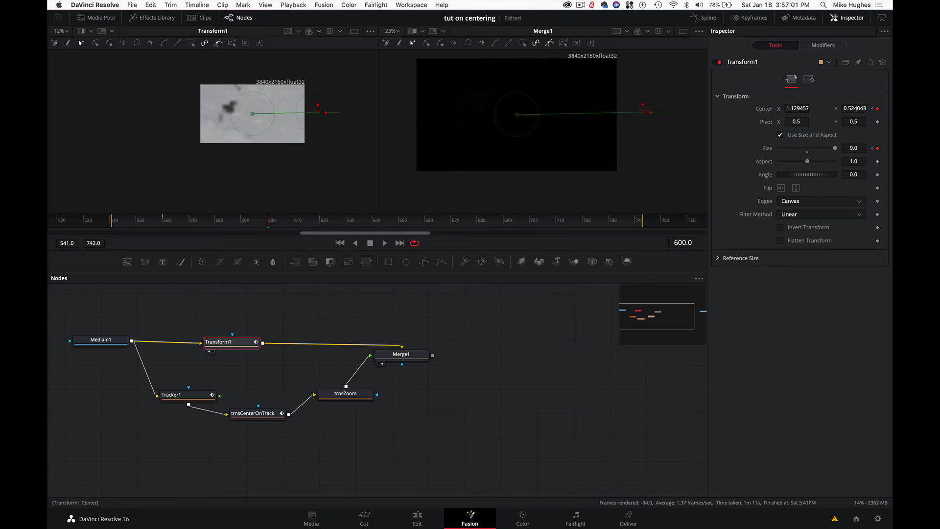
left_click_drag(797, 109, 799, 108)
left_click_drag(854, 109, 855, 109)
Step: Set Merge1's Apply Mode back to Normal
left_click(398, 357)
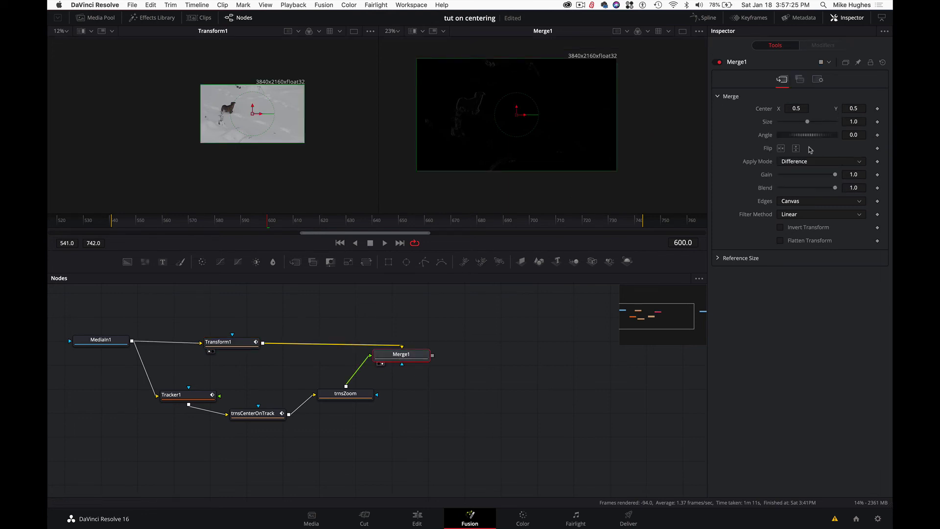
left_click(807, 162)
left_click(806, 174)
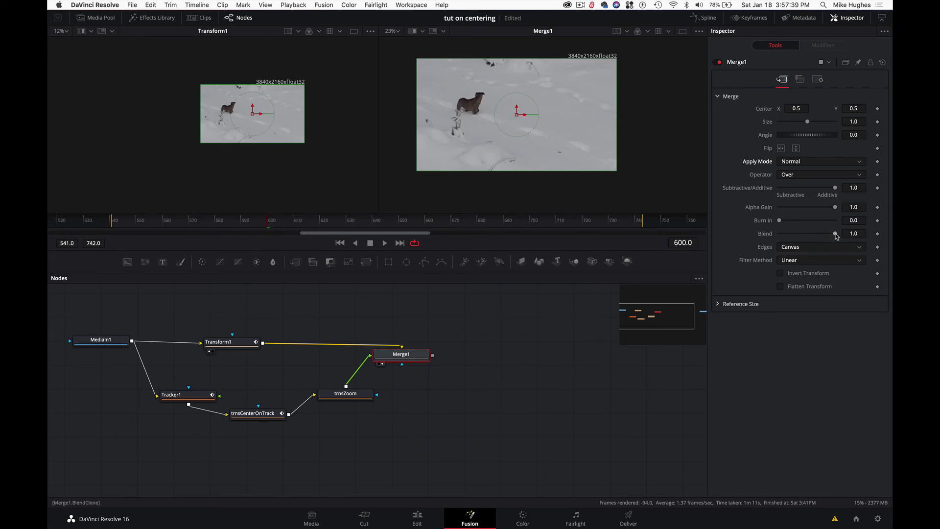
Step: Key Merge1's Blend at 1.0 on frame 600 and at 0.0 on frame 599
left_click(877, 233)
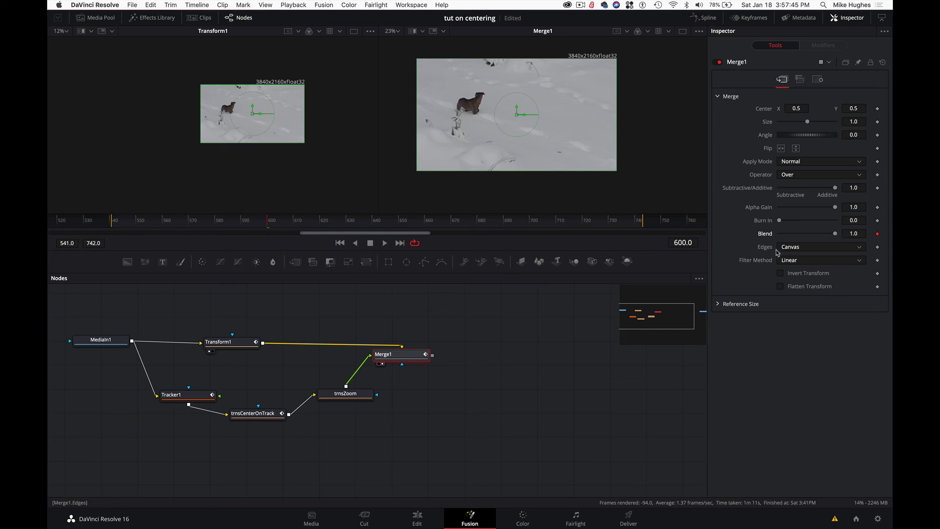
key("Left")
left_click_drag(835, 236, 732, 241)
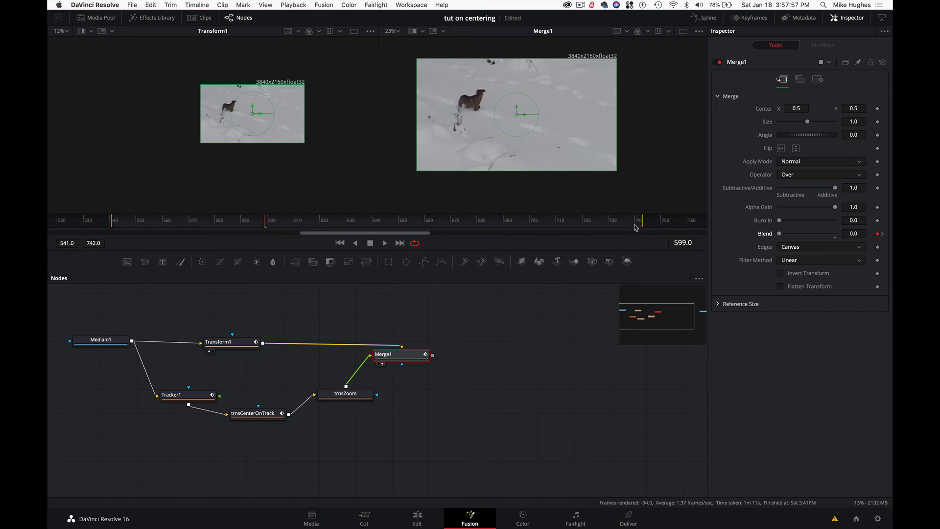
Step: Step forward past frame 600 and back to frame 574 to examine the switch between the two branches
key("Right")
key("Right")
key("Right")
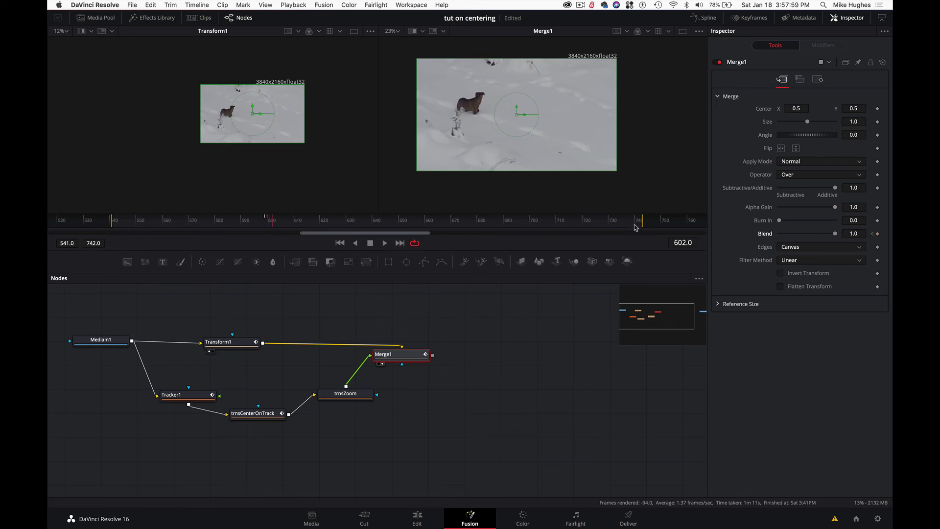
key("Right")
key("Left")
key("Left")
key("Left")
key("Left")
key("Left")
key("Left")
key("Left")
key("Left")
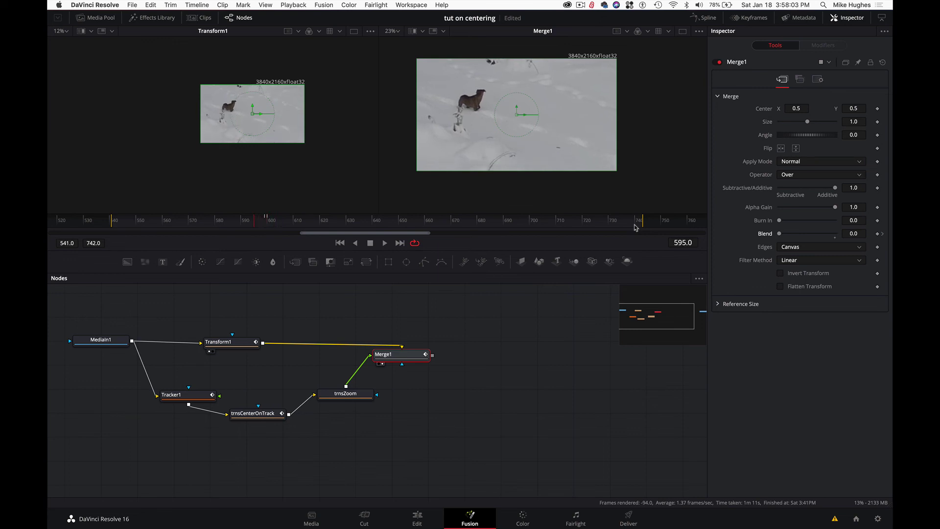
key("Left")
key("Left")
key("Left")
key("Left")
key("Left")
key("Left")
key("Left")
key("Left")
key("Left")
key("Left")
key("Left")
key("Left")
key("Left")
key("Left")
key("Left")
key("Left")
key("Left")
key("Left")
key("Left")
key("Left")
key("Left")
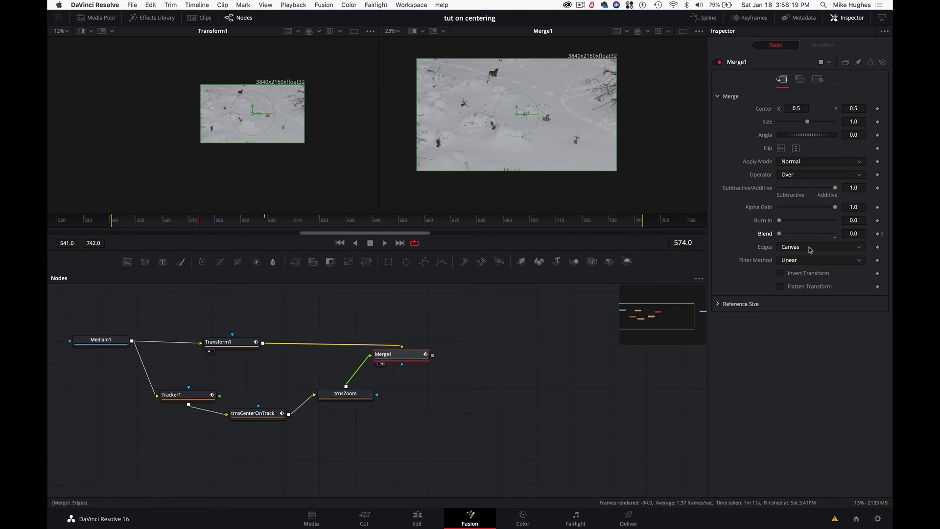
Step: Return to frame 599, compare it with frame 600, and play the Merge1 result through the switch
left_click(262, 227)
left_click_drag(263, 226, 265, 226)
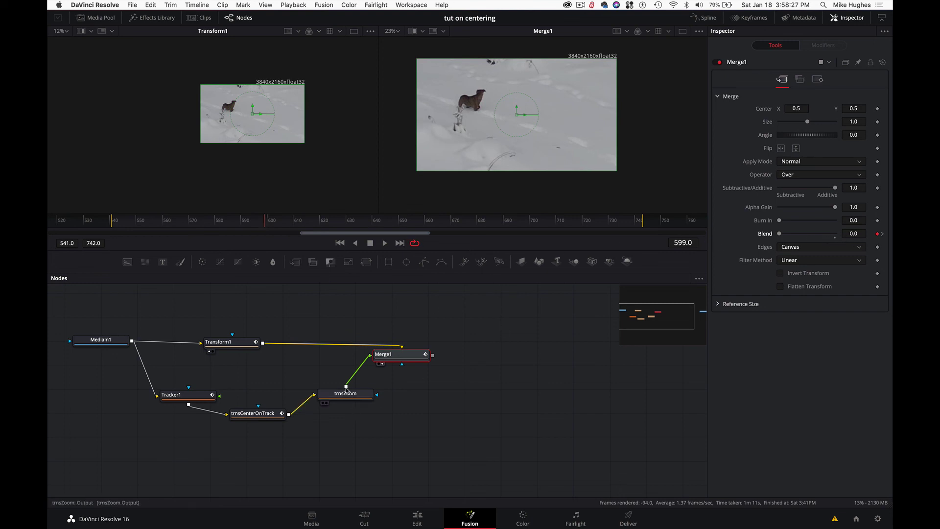
mouse_move(386, 361)
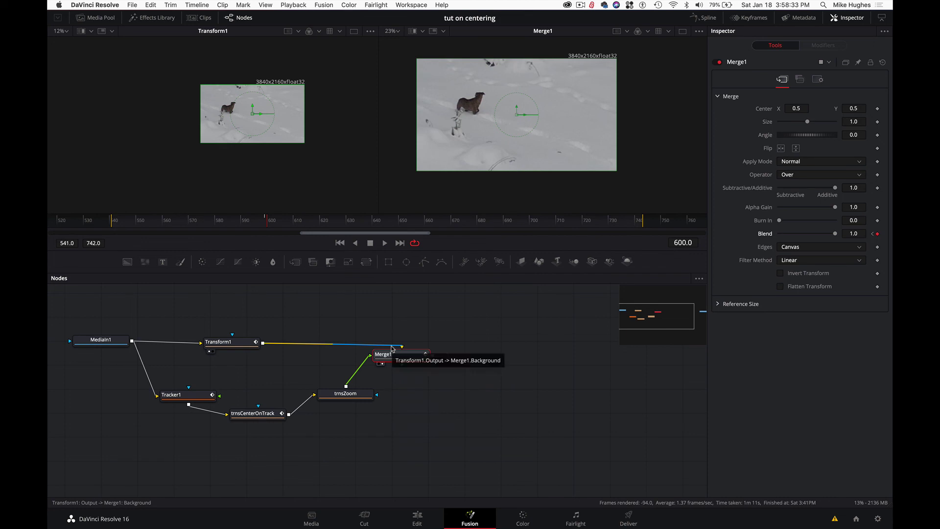
key("Left")
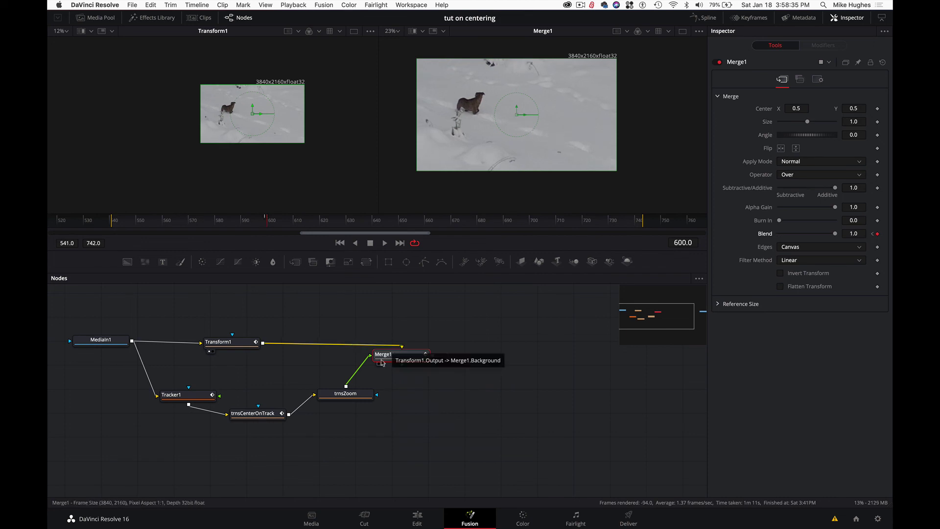
key("space")
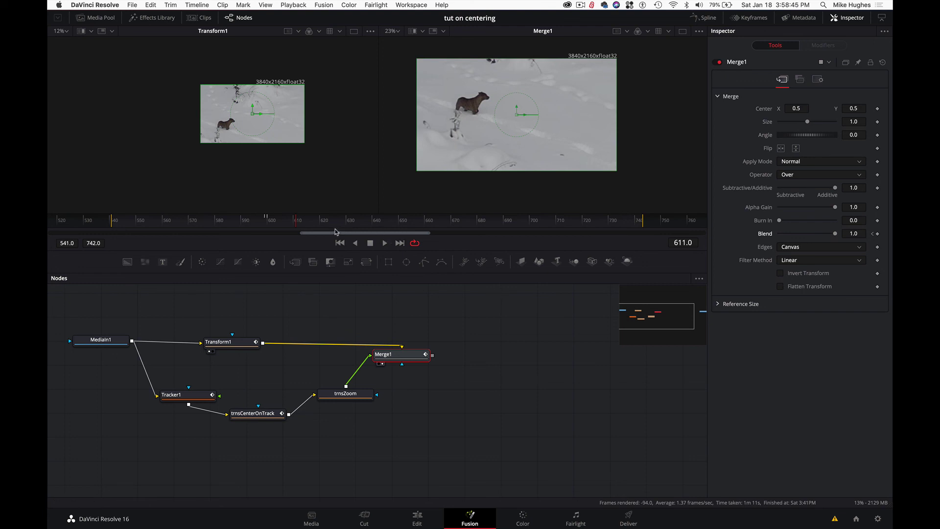
Step: Scrub the Merge1 result forward to frame 682, and connect Merge1's output to MediaOut1
left_click_drag(306, 225, 485, 226)
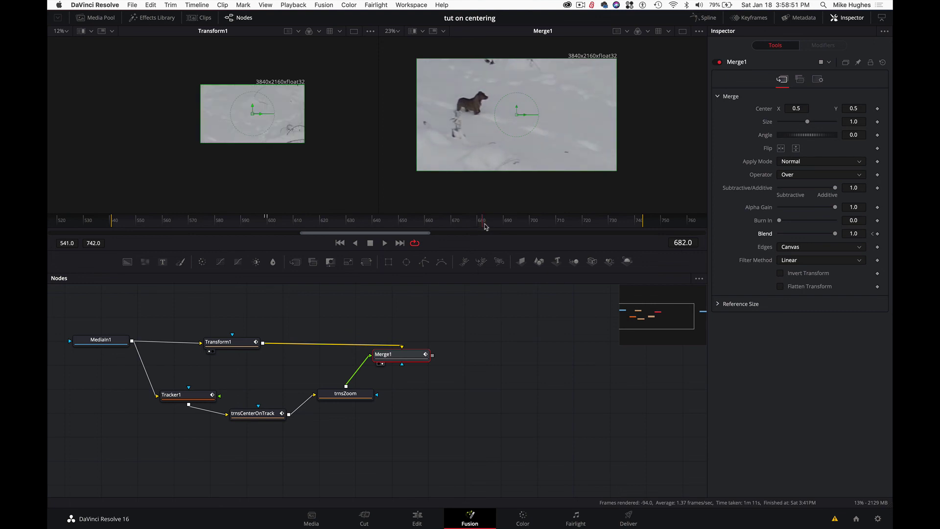
scroll(502, 385, "right", 2)
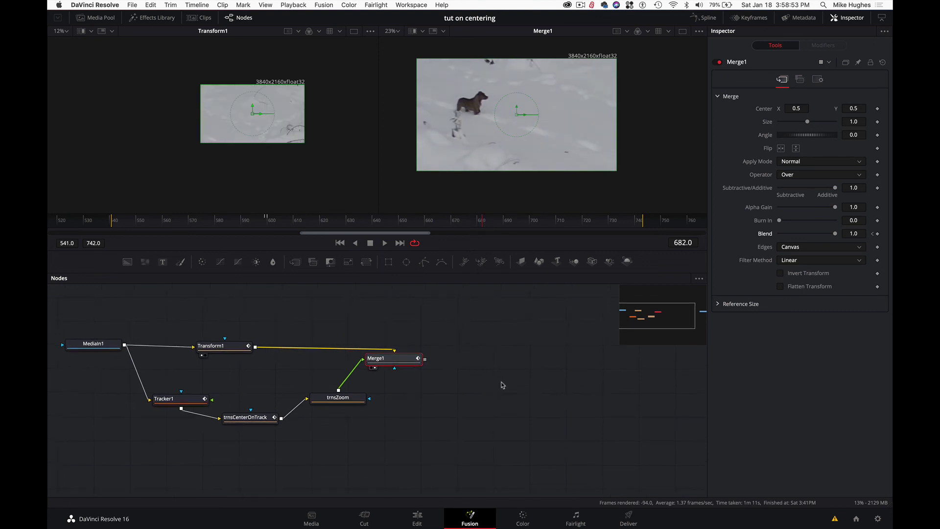
scroll(503, 385, "down", 3)
left_click_drag(404, 370, 656, 368)
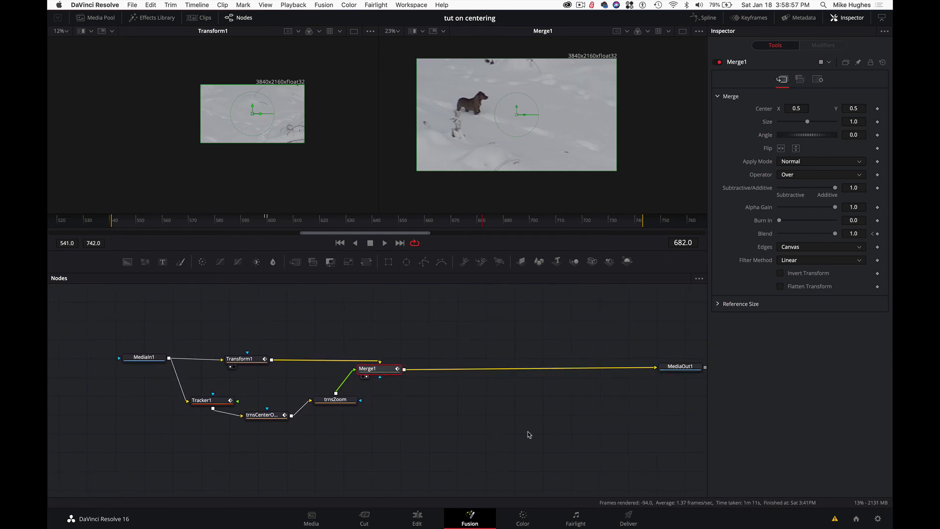
Step: On the Edit page, play DJI_0195.MOV from its start through the zoom to its end, and replay the tracked close-up section
left_click(418, 522)
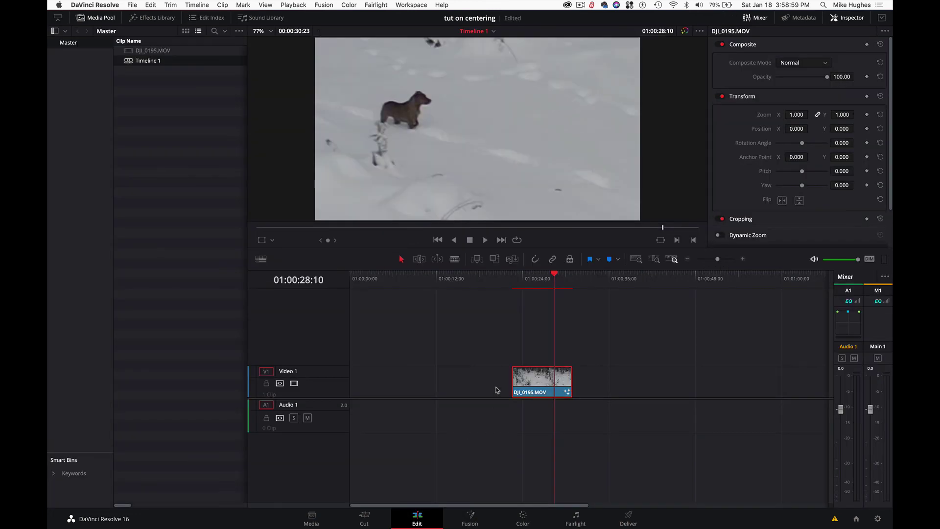
left_click_drag(543, 287, 513, 290)
key("space")
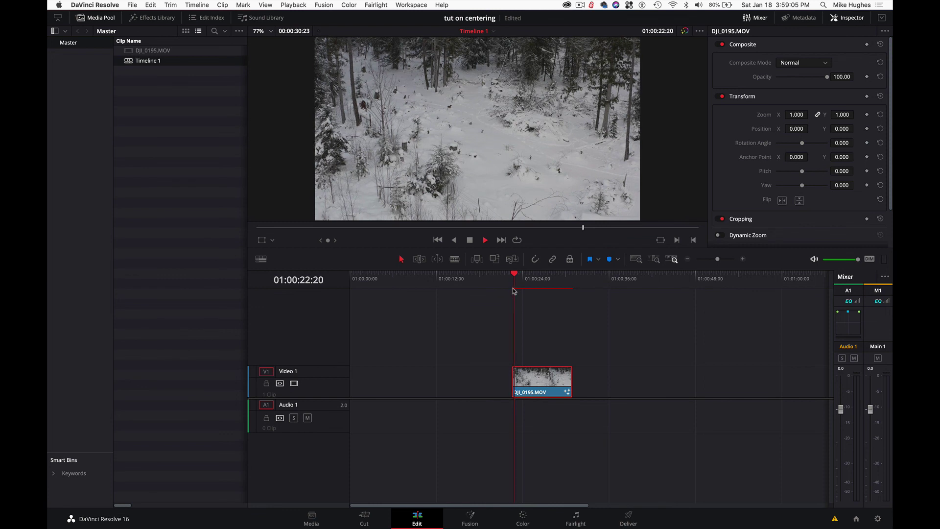
key("space")
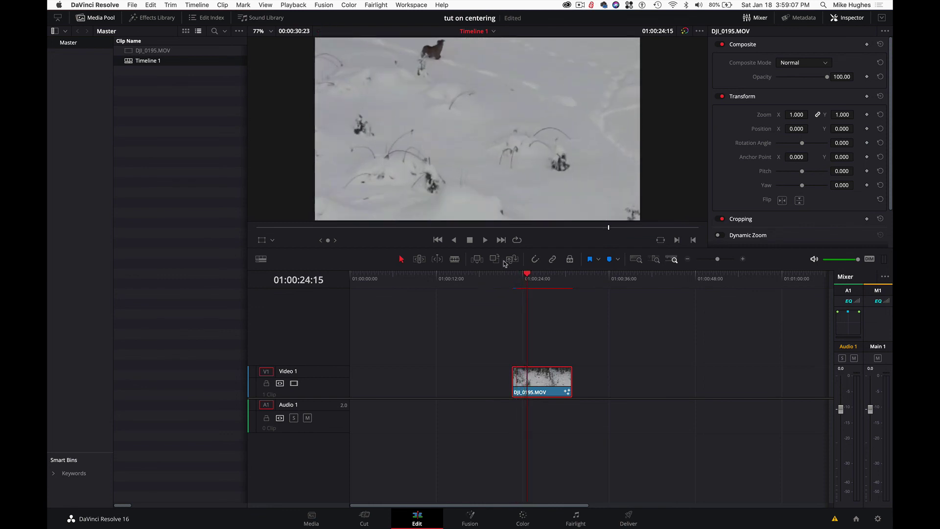
key("space")
key("space")
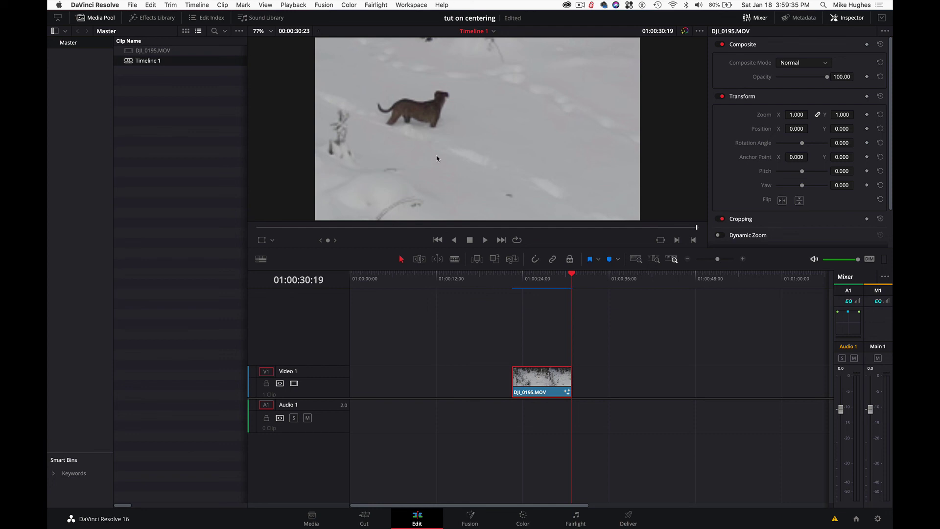
left_click(531, 278)
key("space")
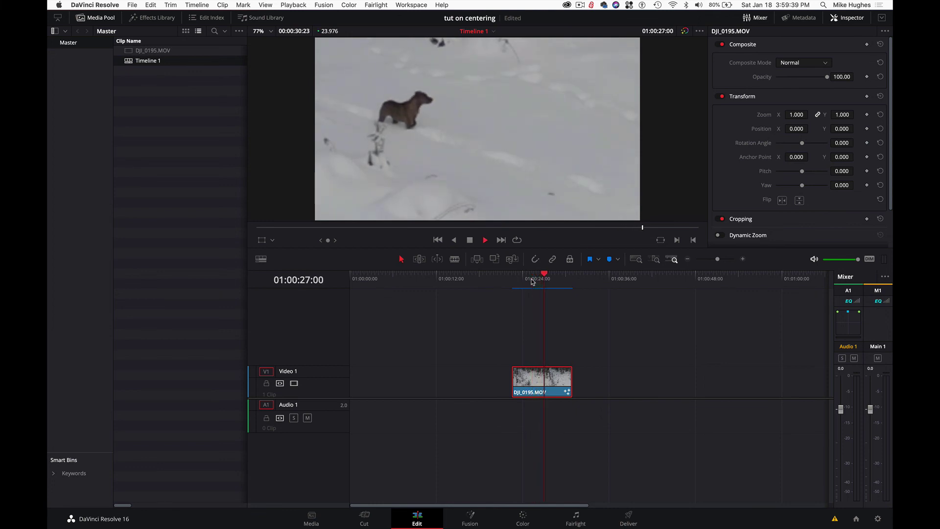